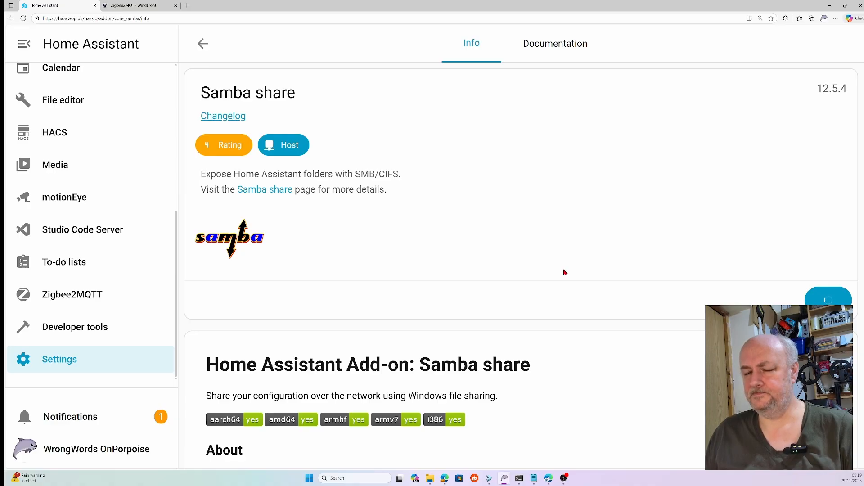
# Step: Open the Samba share add-on's configuration options
pyautogui.scroll(-2, 427, 255)
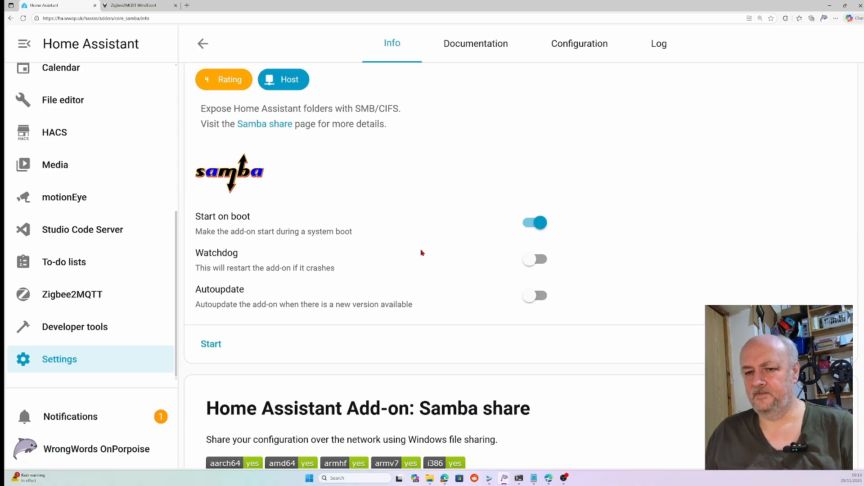
pyautogui.scroll(2, 423, 252)
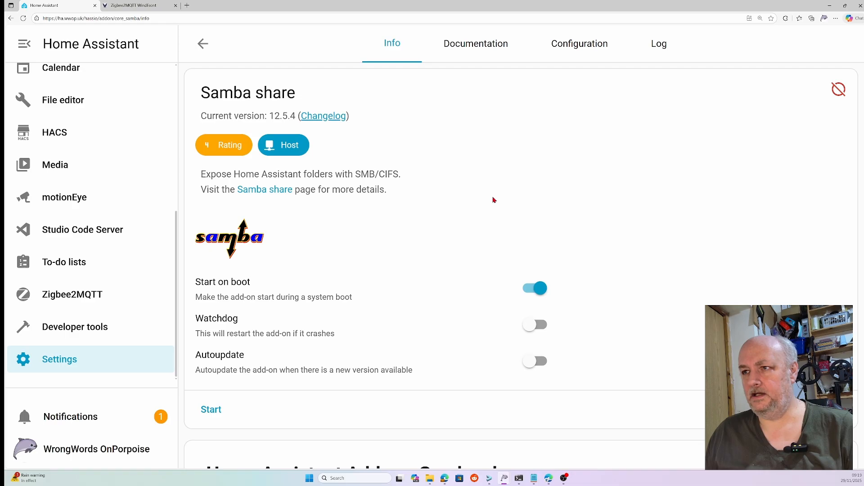
pyautogui.click(594, 45)
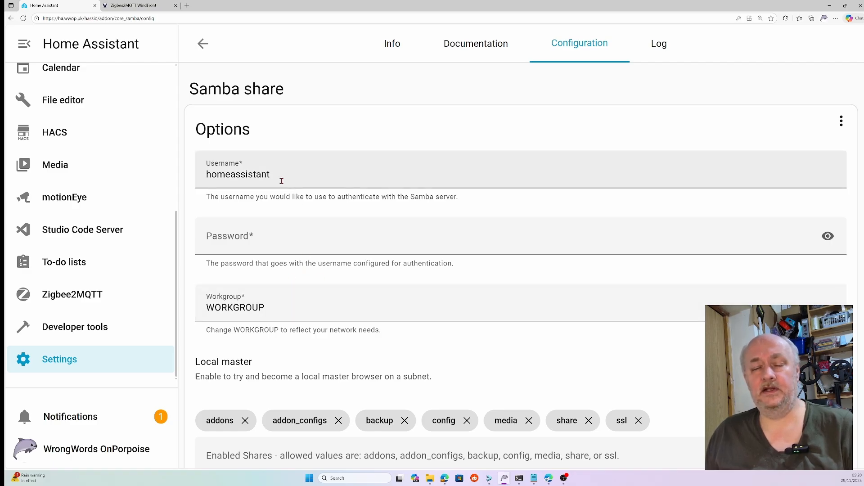
# Step: Enter a password for the Samba share account
pyautogui.click(282, 243)
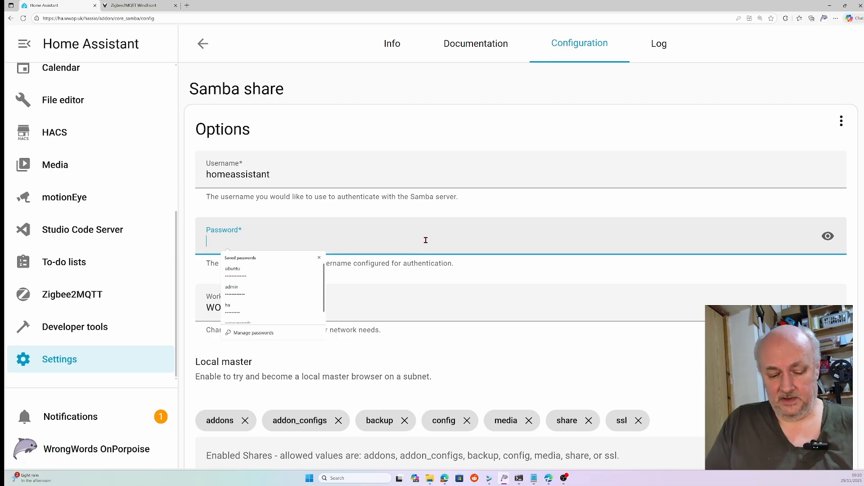
pyautogui.write('•••')
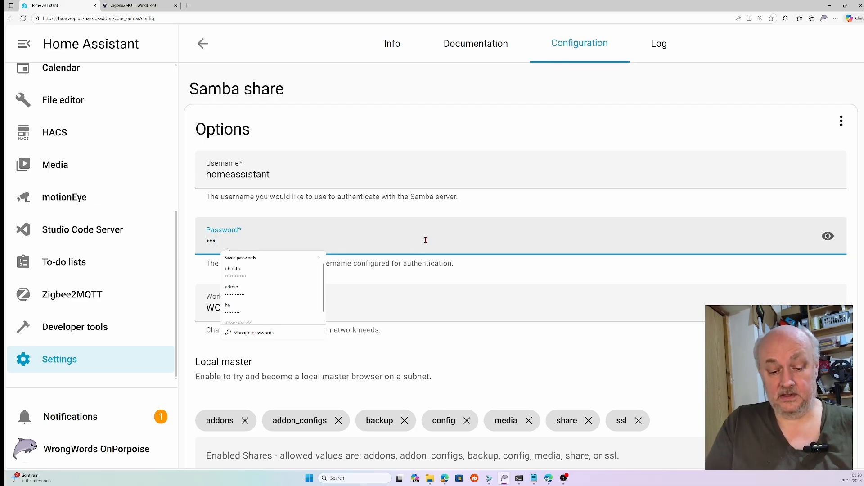
pyautogui.write('••••')
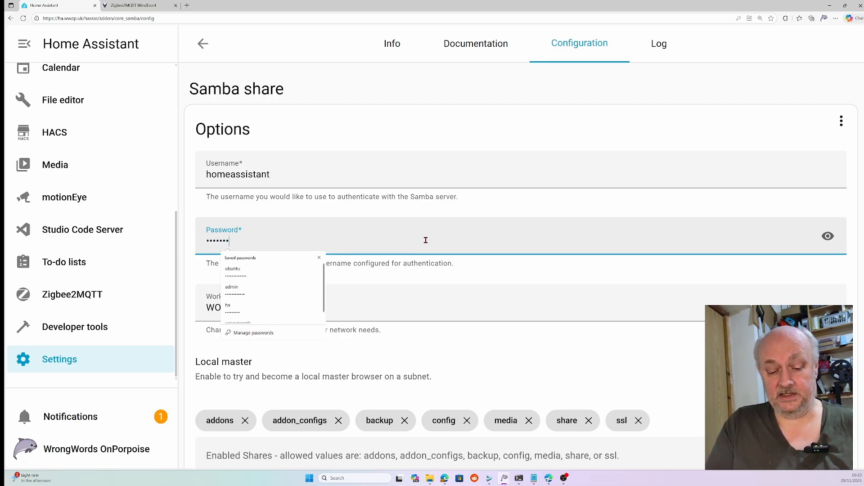
pyautogui.write('•')
pyautogui.click(441, 143)
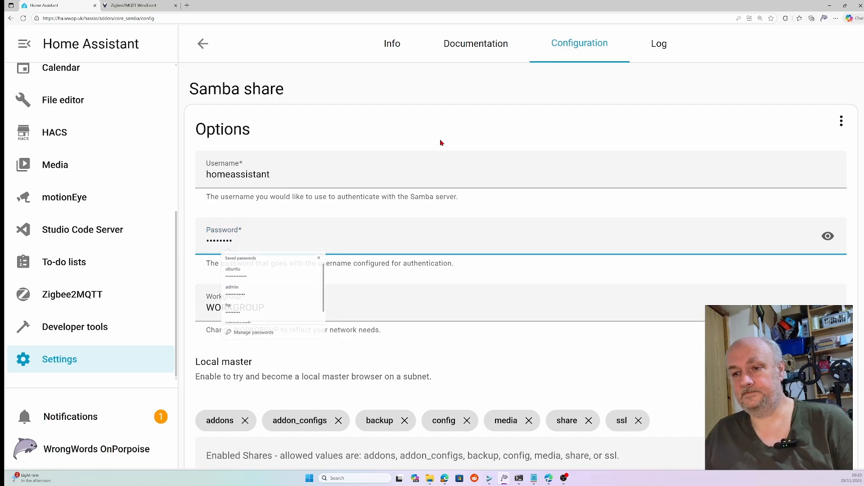
# Step: Scroll through and review the remaining Samba share options
pyautogui.scroll(-2, 497, 296)
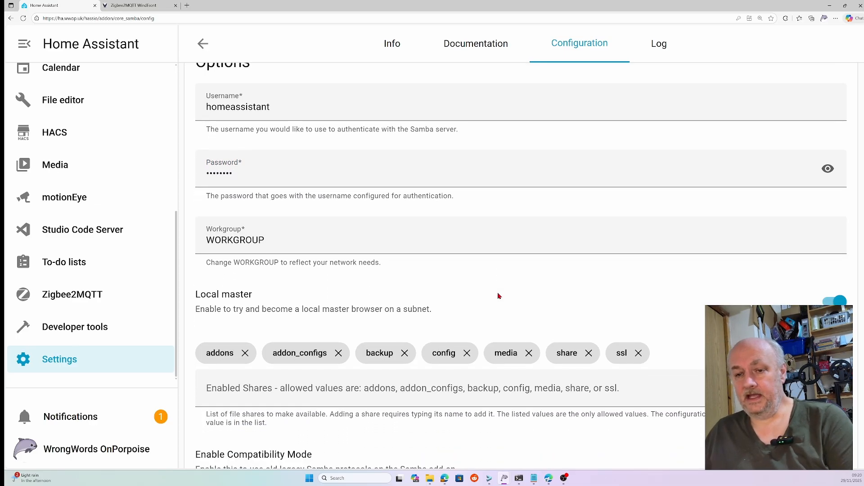
pyautogui.scroll(-1, 498, 295)
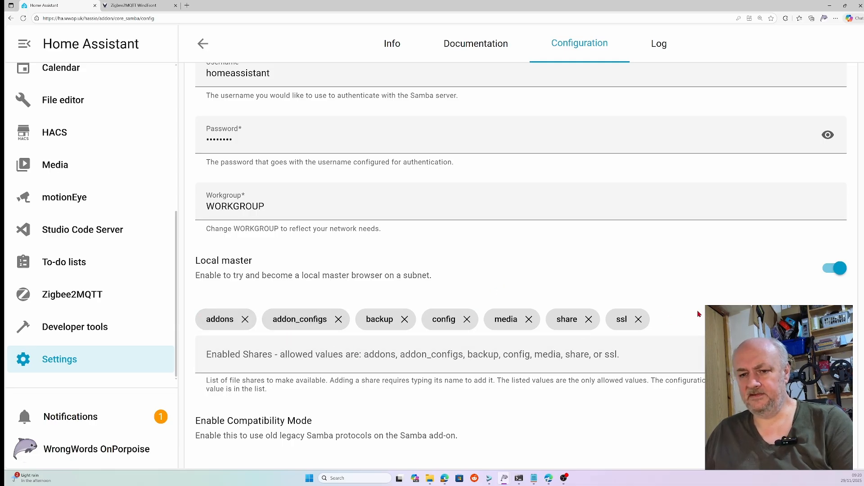
pyautogui.scroll(-1, 701, 311)
pyautogui.scroll(-5, 521, 261)
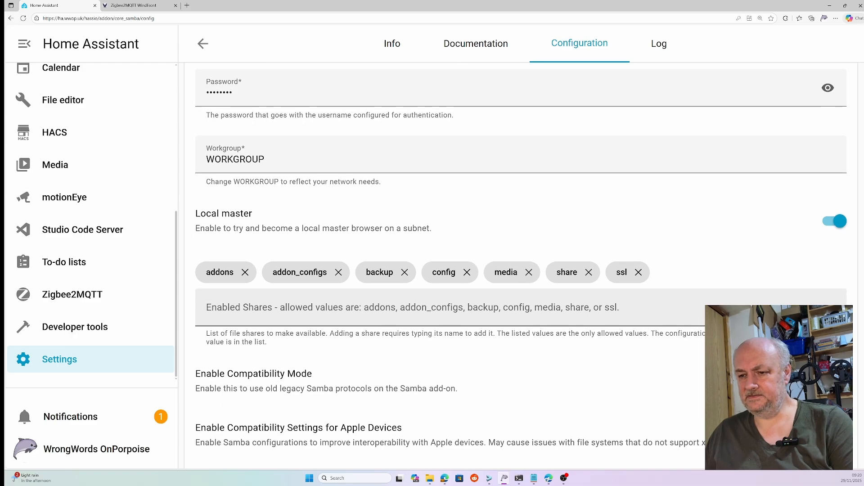
pyautogui.scroll(-7, 521, 261)
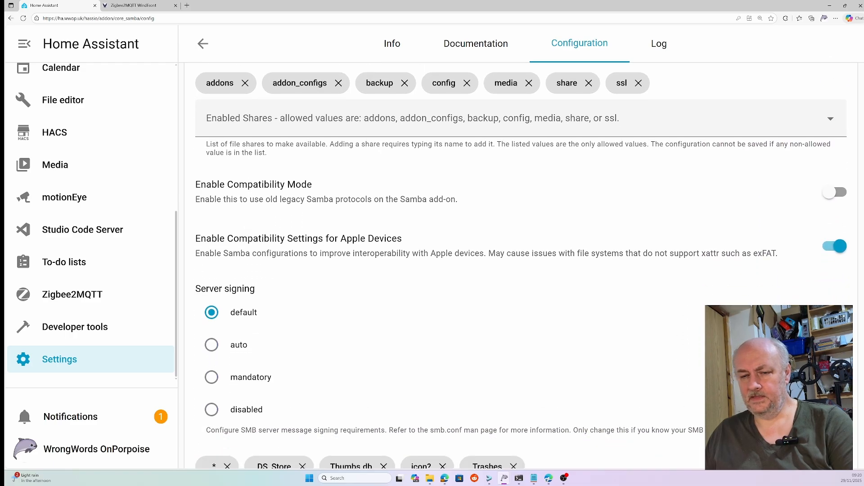
pyautogui.scroll(-1, 522, 261)
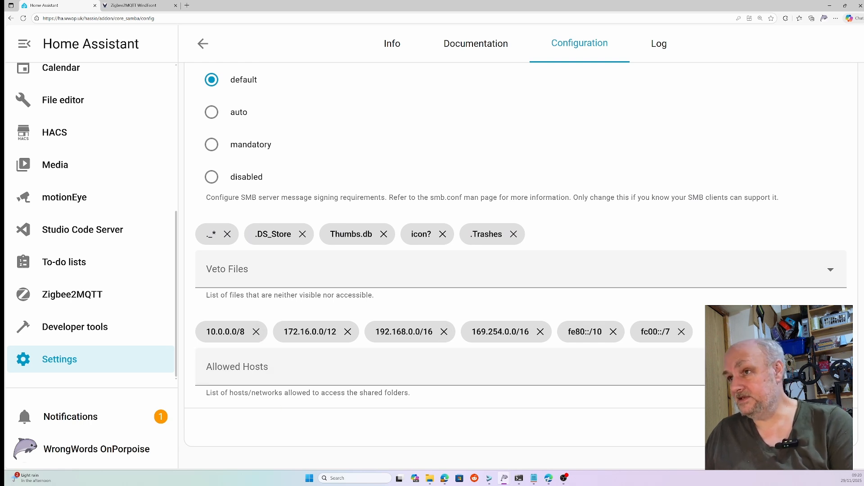
pyautogui.scroll(10, 554, 240)
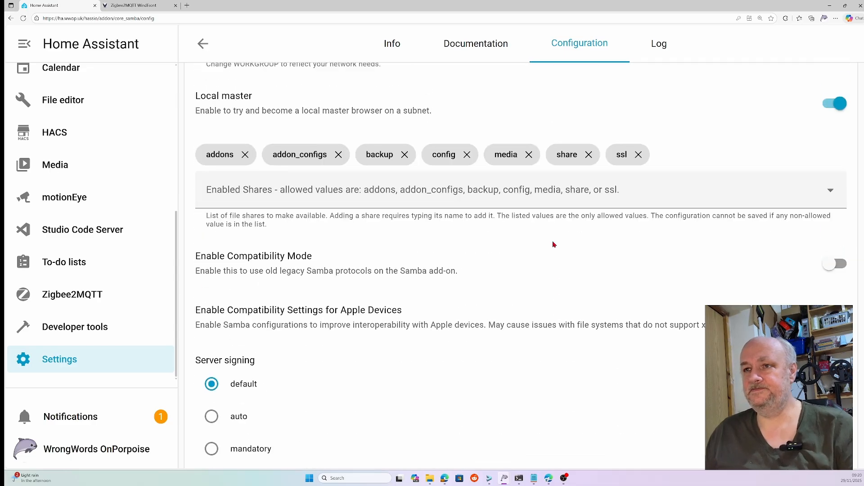
pyautogui.scroll(2, 554, 240)
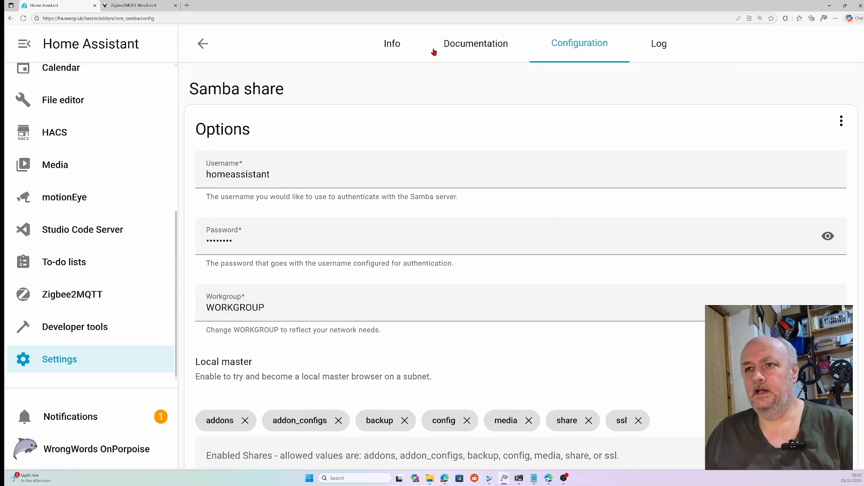
# Step: Turn on Watchdog and Autoupdate for the add-on and start it
pyautogui.click(405, 54)
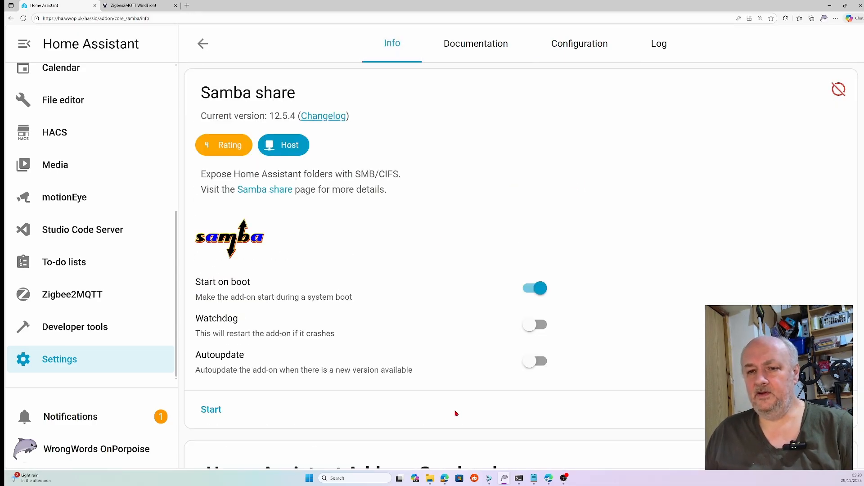
pyautogui.click(532, 324)
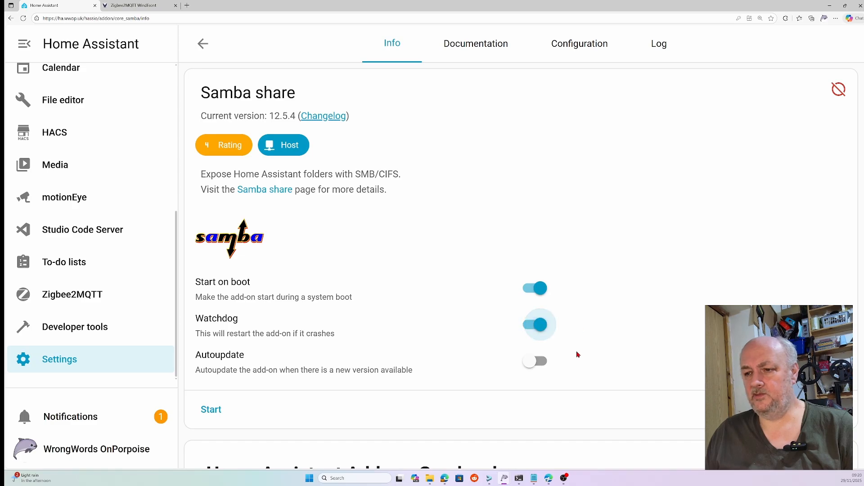
pyautogui.click(539, 369)
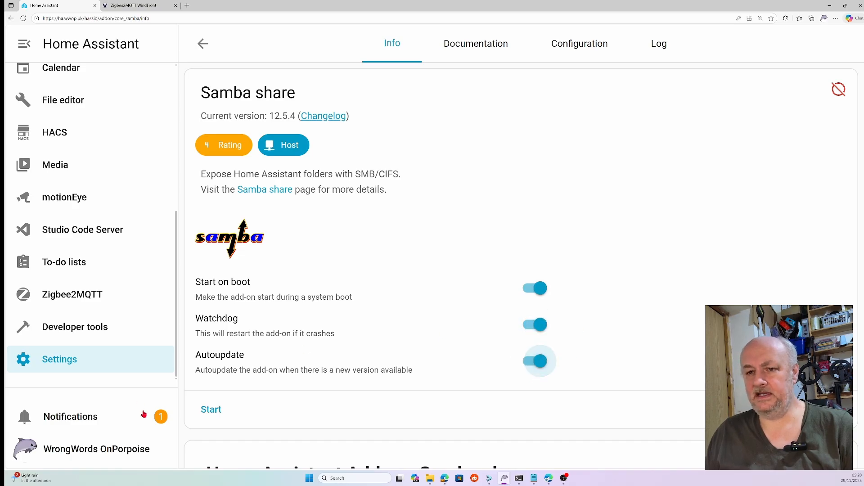
pyautogui.click(215, 417)
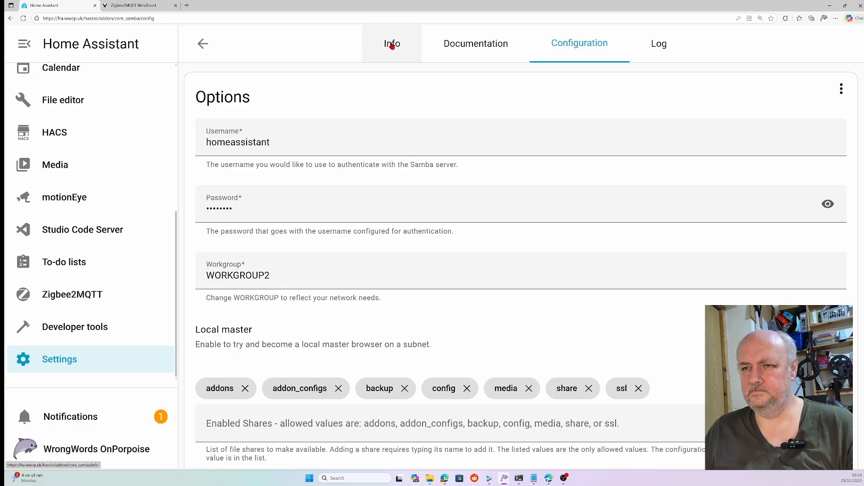
# Step: Change the workgroup name to WORKGROU2
pyautogui.scroll(1, 413, 128)
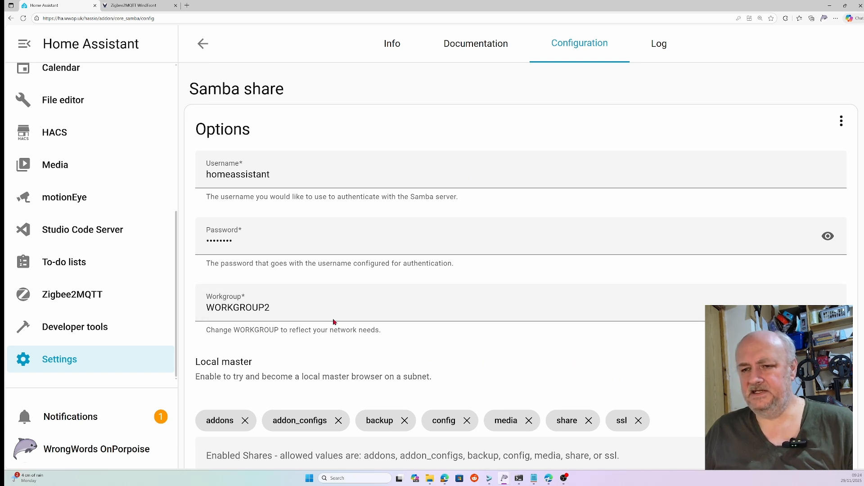
pyautogui.click(306, 309)
pyautogui.press('BackSpace')
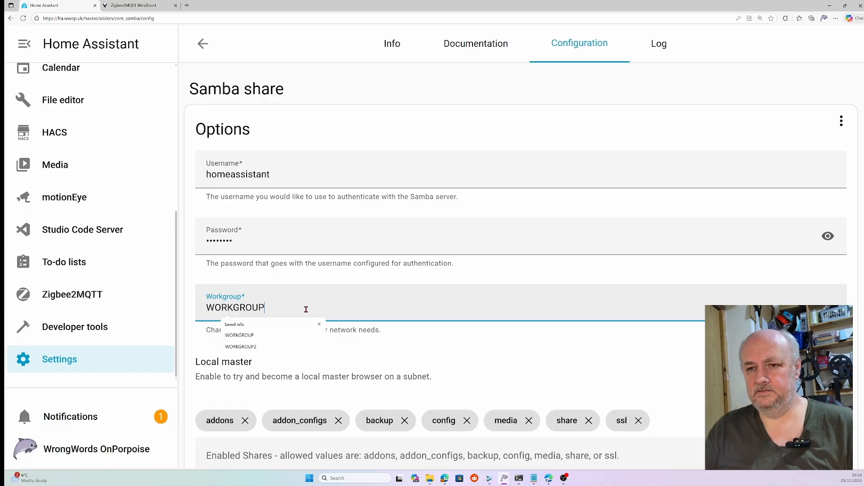
pyautogui.doubleClick(307, 309)
pyautogui.click(499, 372)
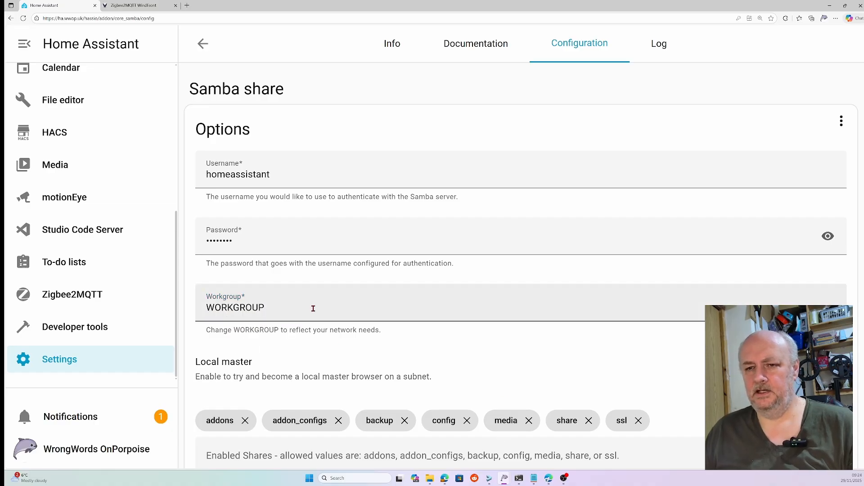
pyautogui.click(315, 309)
pyautogui.press('BackSpace')
pyautogui.write('2')
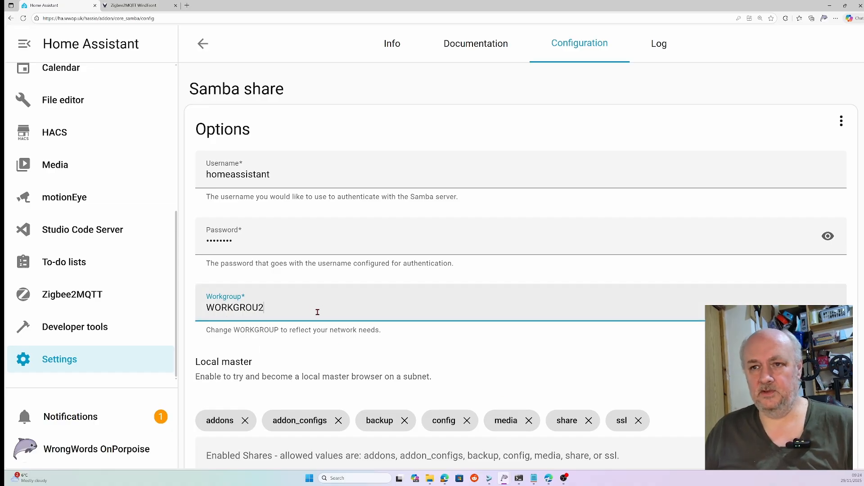
# Step: Replace the username with demo
pyautogui.click(292, 172)
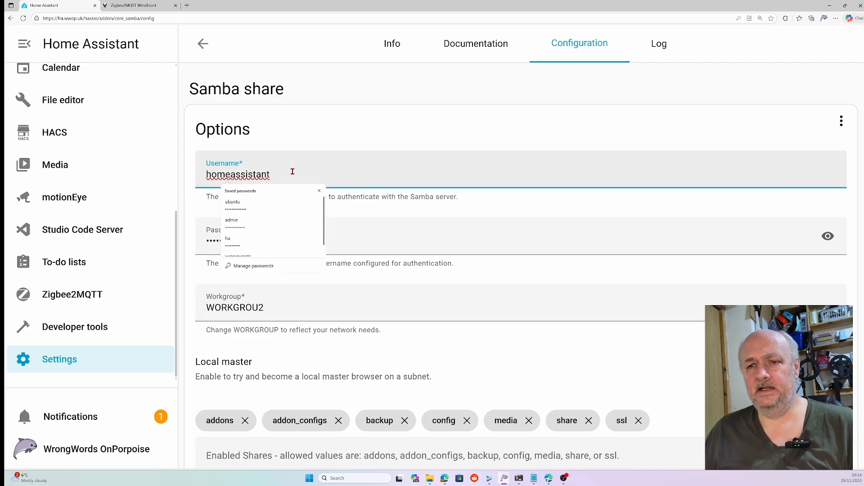
pyautogui.moveTo(274, 175); pyautogui.dragTo(205, 178)
pyautogui.write('demo')
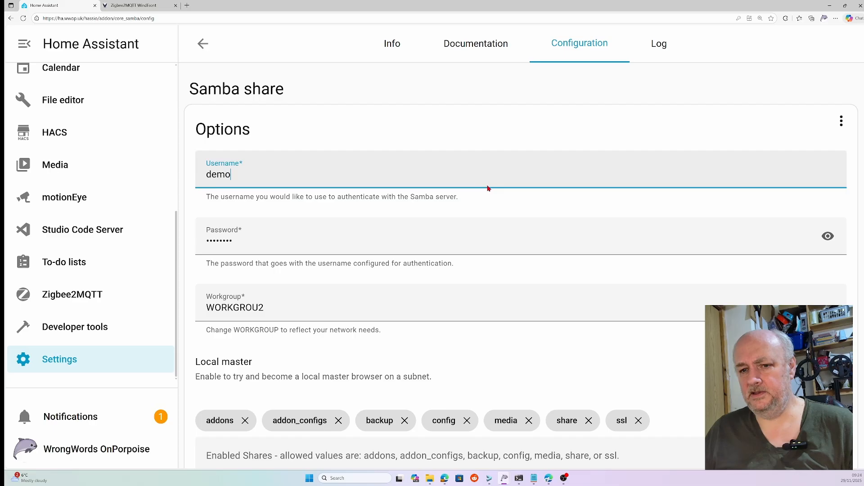
# Step: Turn off Local master and the compatibility settings for Apple devices
pyautogui.scroll(-2, 488, 188)
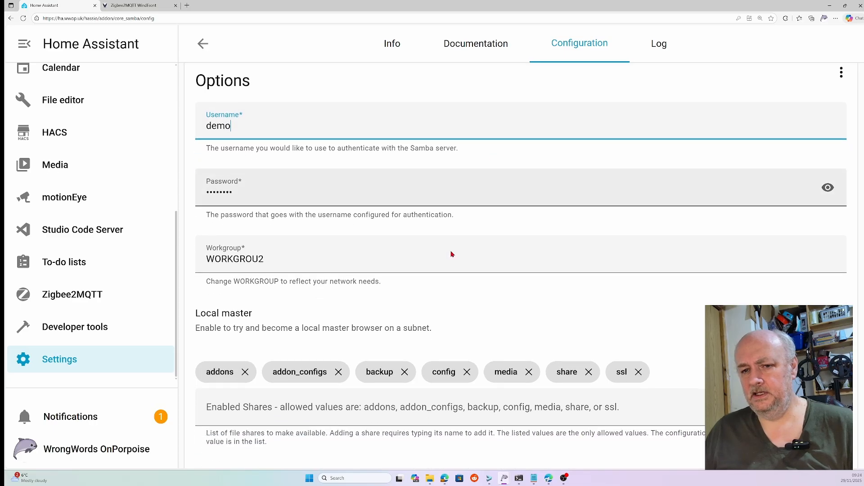
pyautogui.click(836, 302)
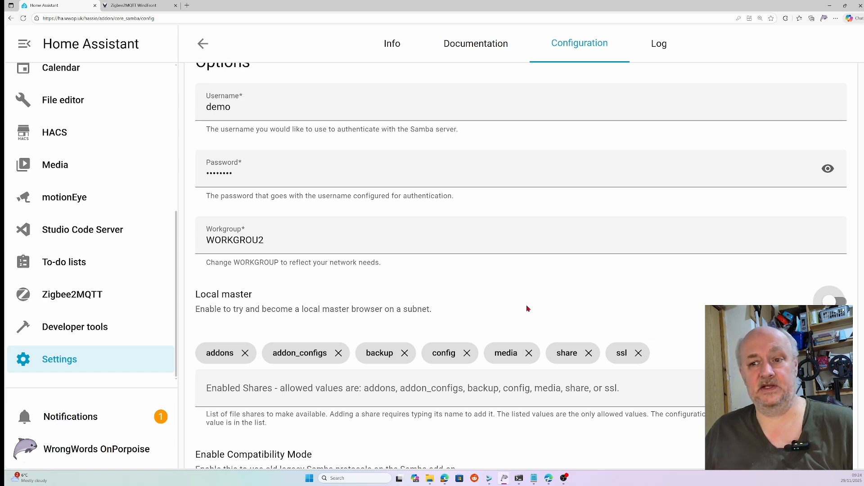
pyautogui.scroll(-5, 528, 308)
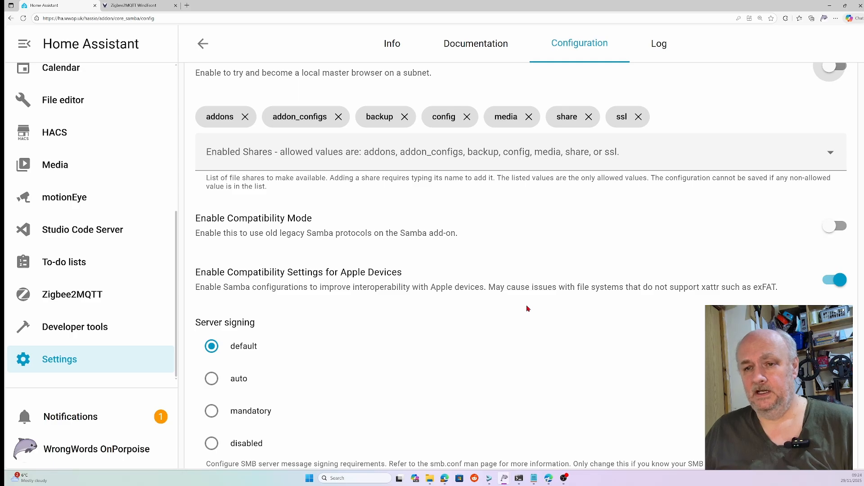
pyautogui.scroll(-1, 528, 309)
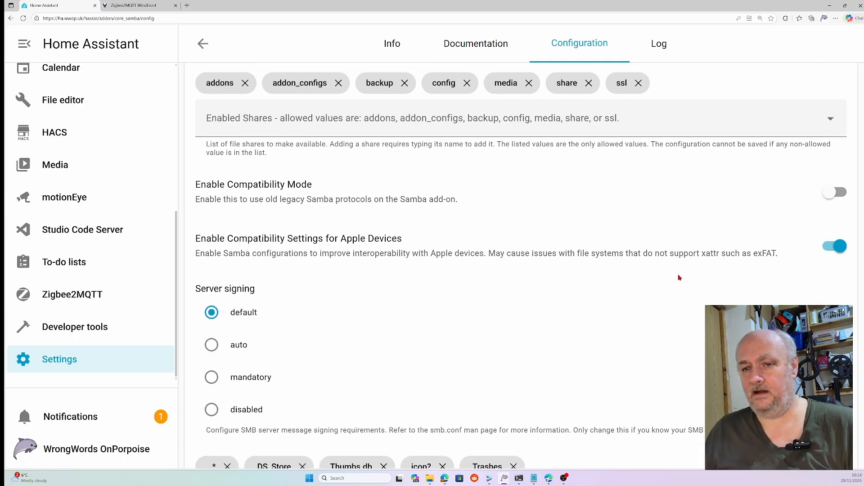
pyautogui.click(823, 251)
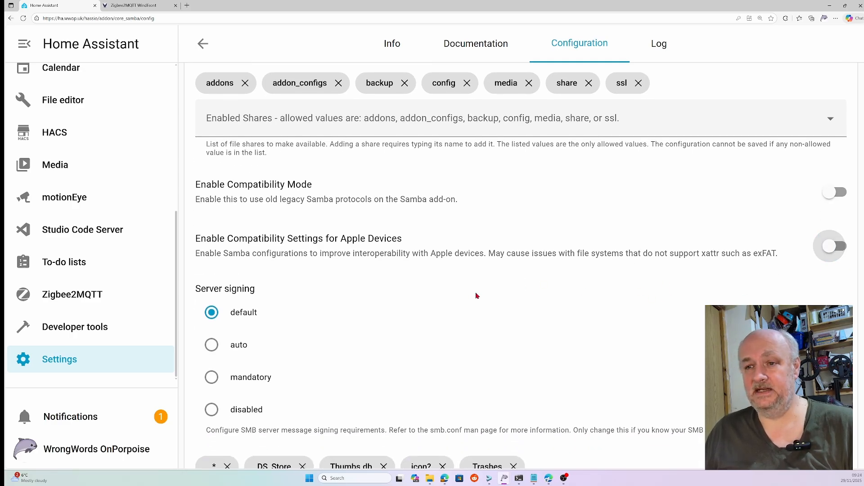
# Step: Save the configuration and cancel the restart prompt
pyautogui.scroll(-4, 392, 297)
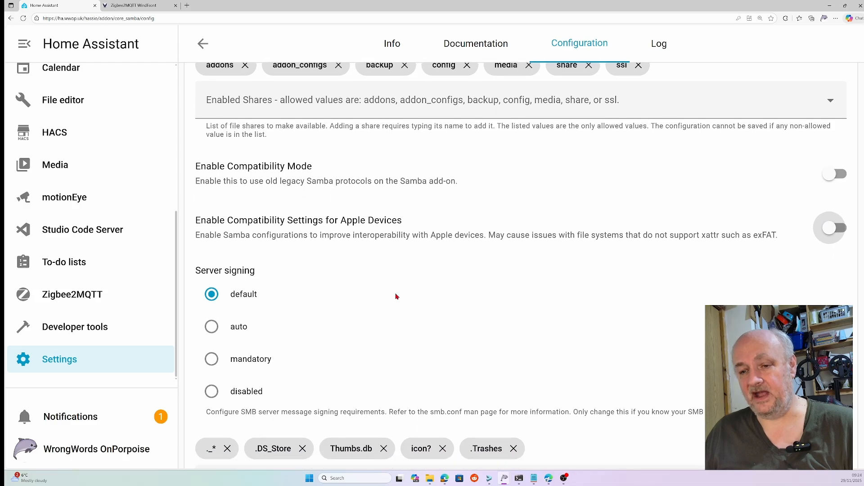
pyautogui.scroll(-1, 412, 284)
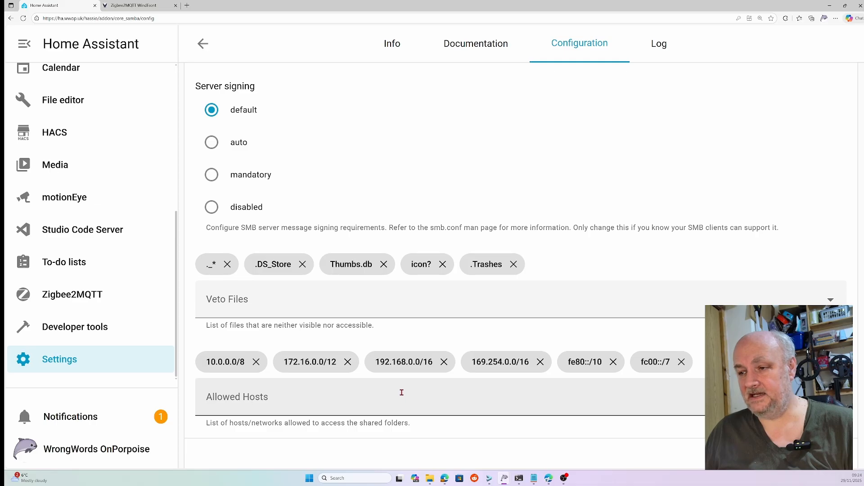
pyautogui.scroll(-1, 430, 324)
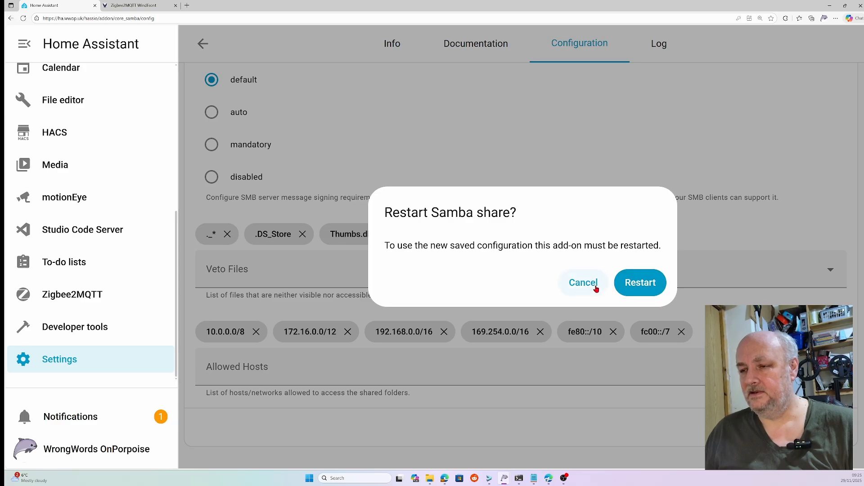
pyautogui.click(596, 288)
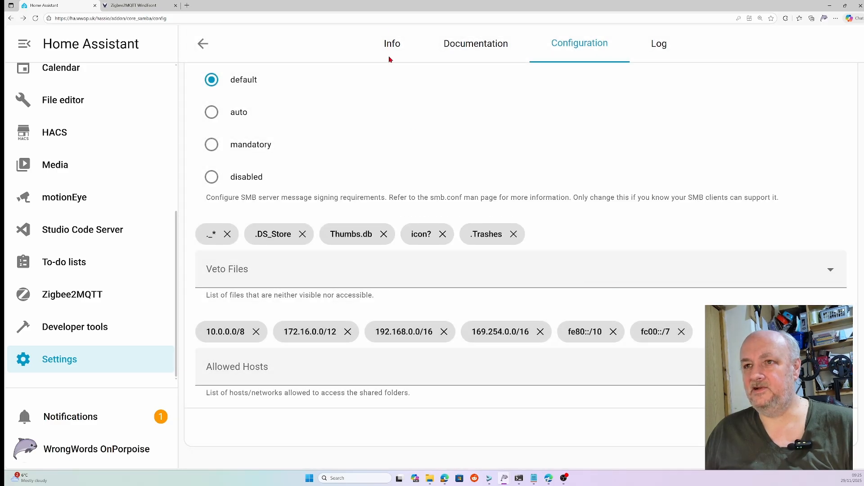
# Step: Return to the add-on info and turn on Watchdog and Autoupdate
pyautogui.click(395, 43)
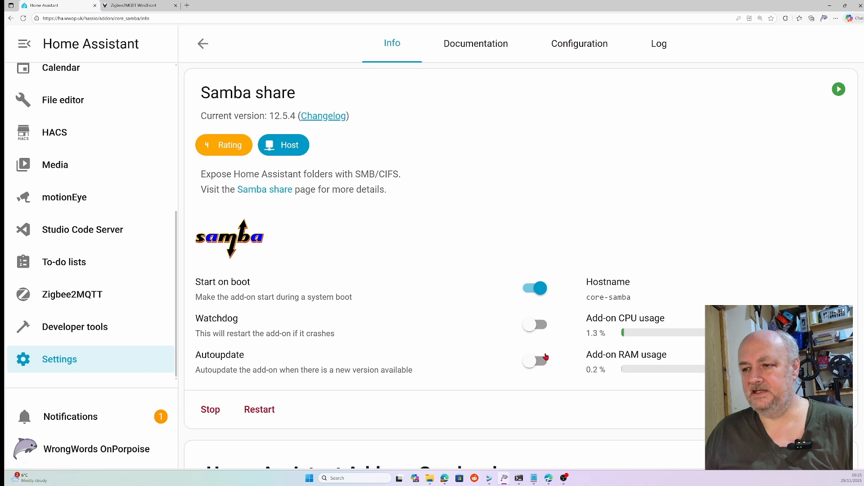
pyautogui.click(537, 327)
pyautogui.click(543, 362)
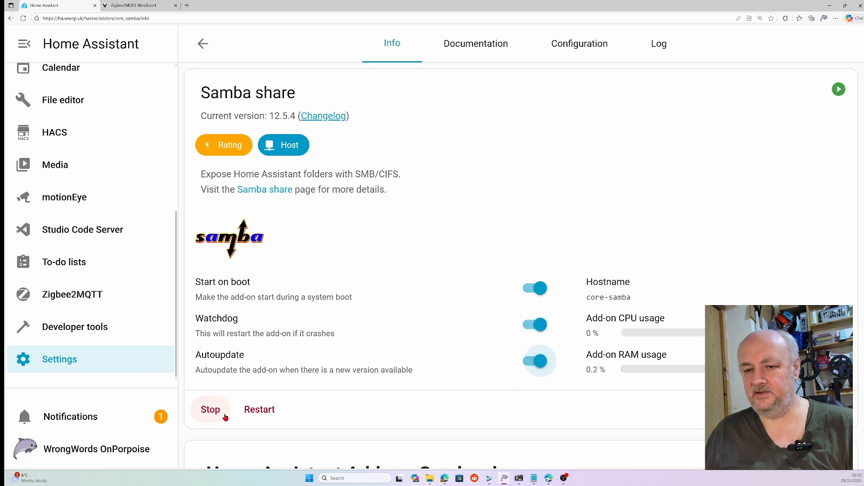
# Step: Restart the Samba share add-on
pyautogui.click(269, 413)
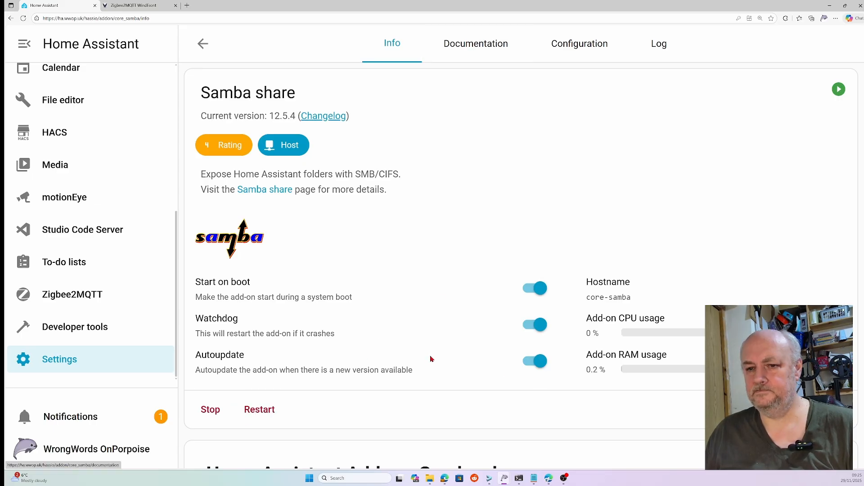
pyautogui.scroll(-4, 432, 356)
pyautogui.scroll(4, 431, 353)
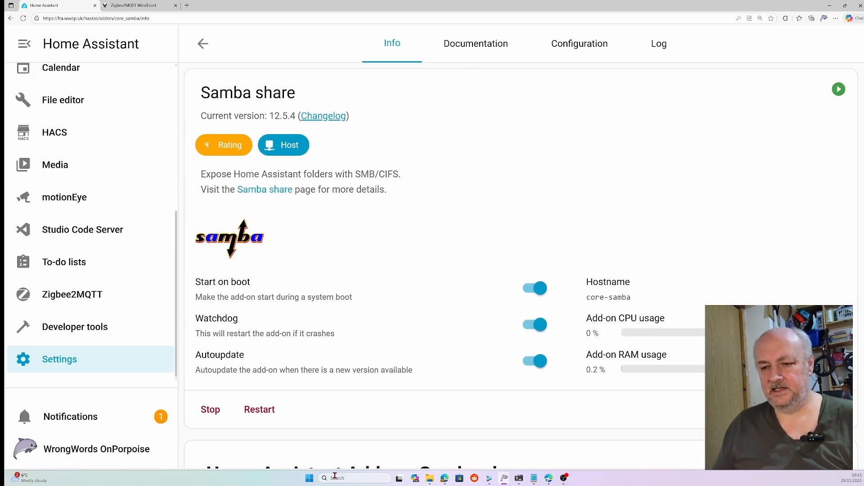
# Step: Open a File Explorer window and go to the network share at \\192.168.1.157\
pyautogui.moveTo(430, 481)
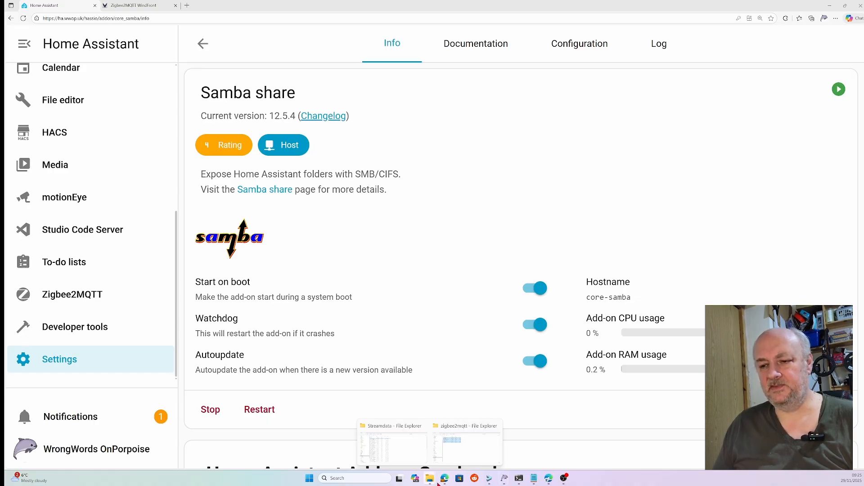
pyautogui.click(406, 455)
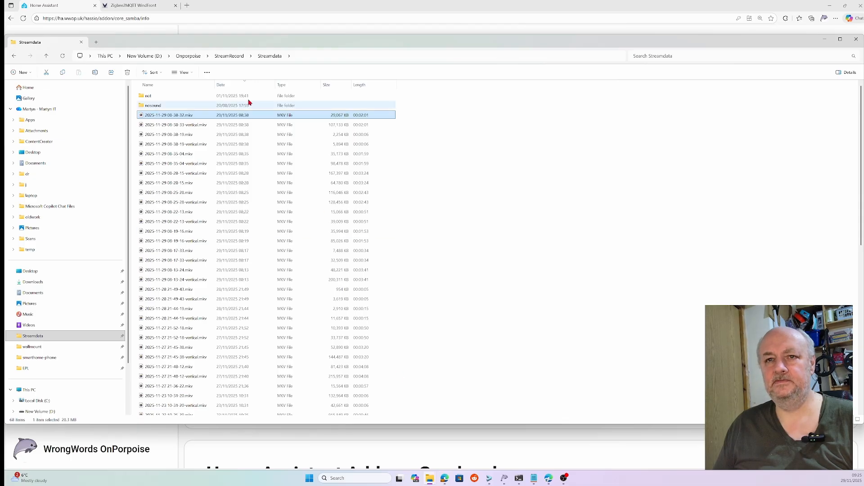
pyautogui.click(153, 18)
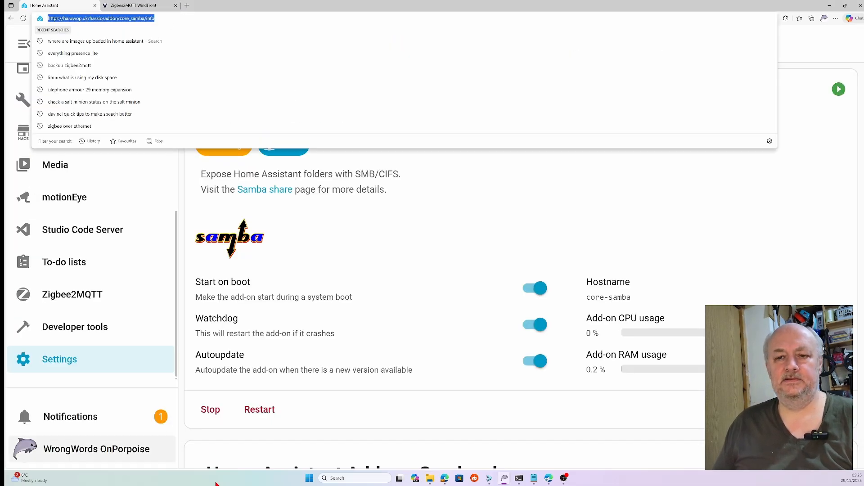
pyautogui.click(431, 481)
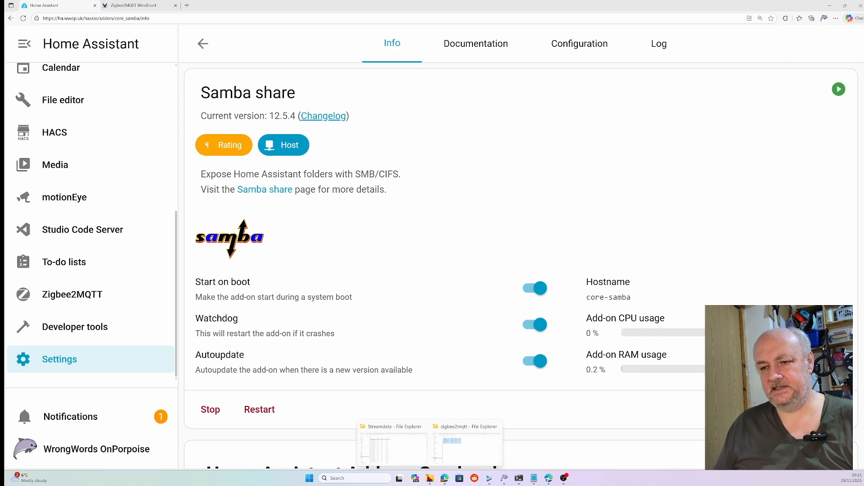
pyautogui.click(401, 442)
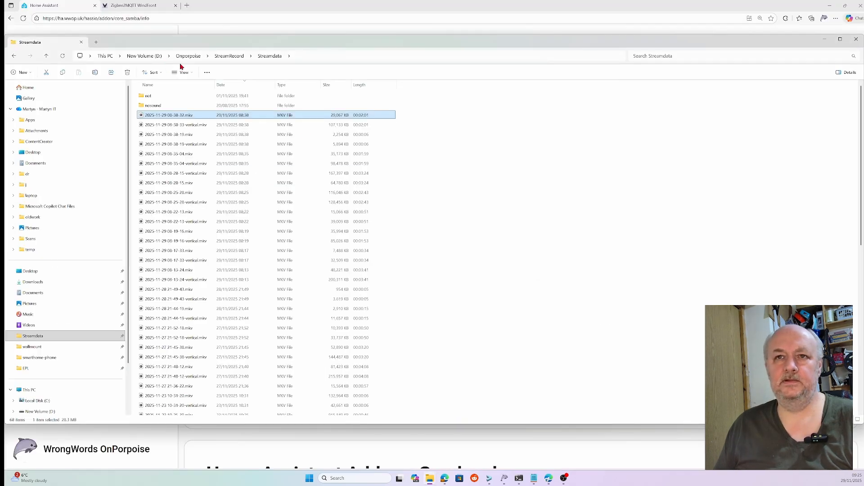
pyautogui.doubleClick(221, 47)
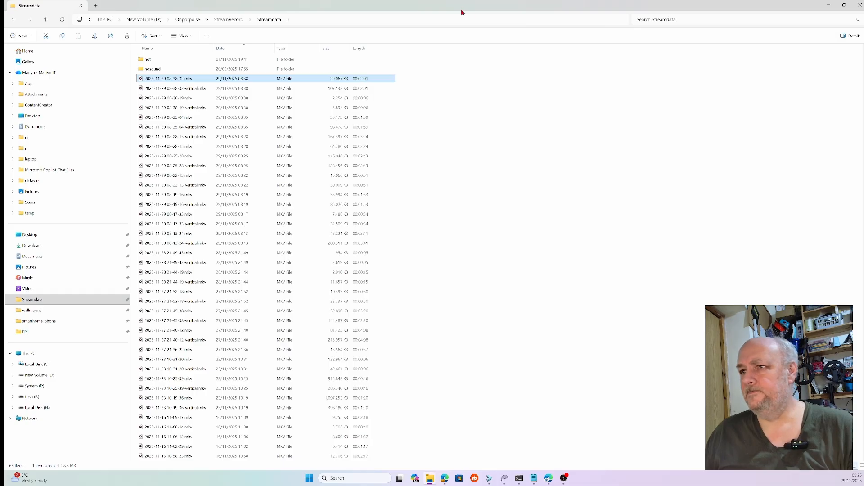
pyautogui.doubleClick(441, 13)
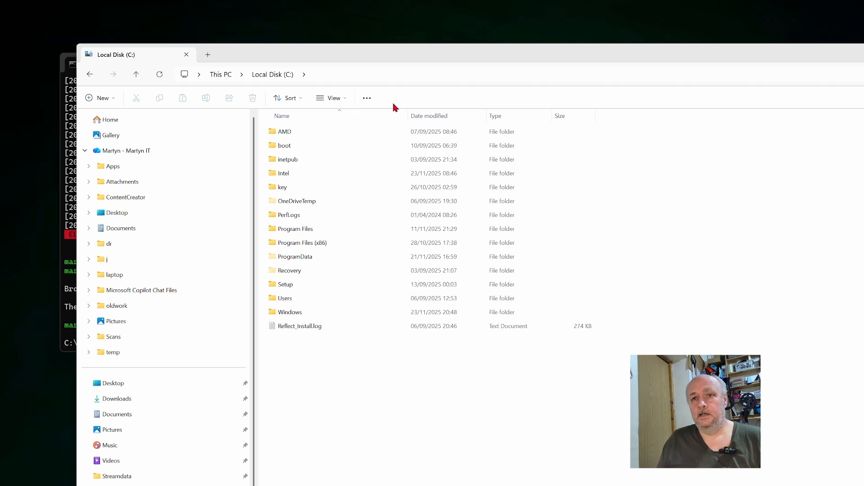
pyautogui.click(348, 73)
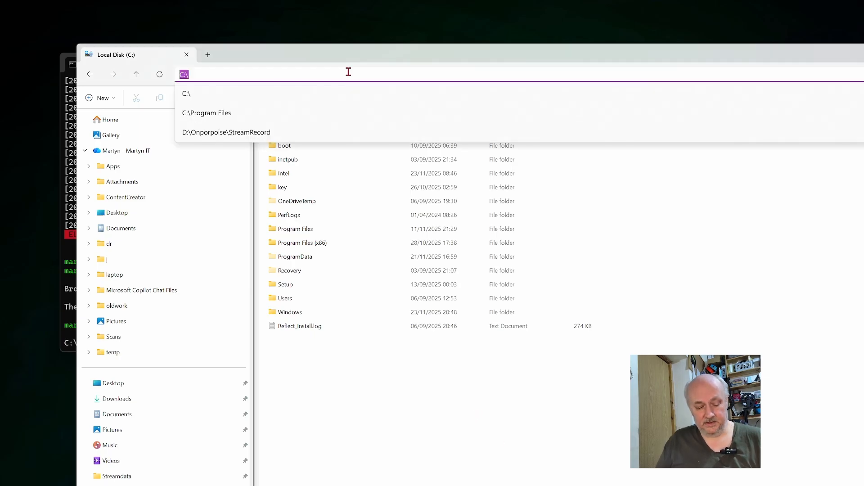
pyautogui.write('\\192.168.1.157\\')
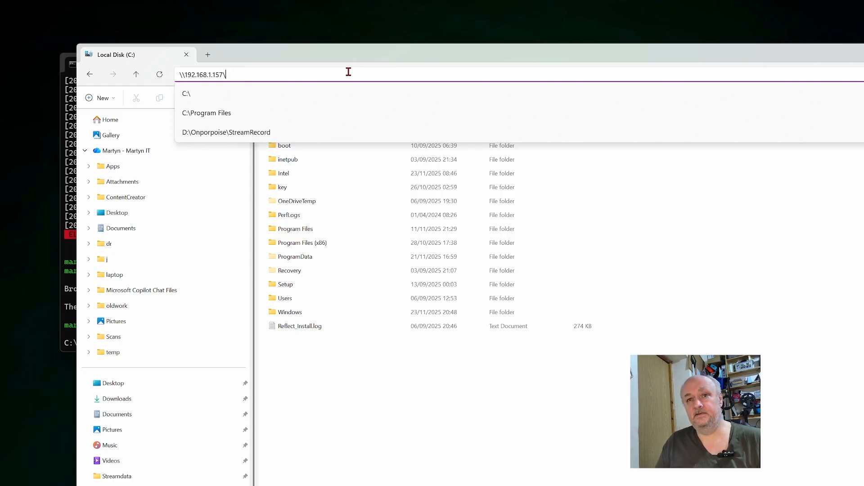
pyautogui.press('Return')
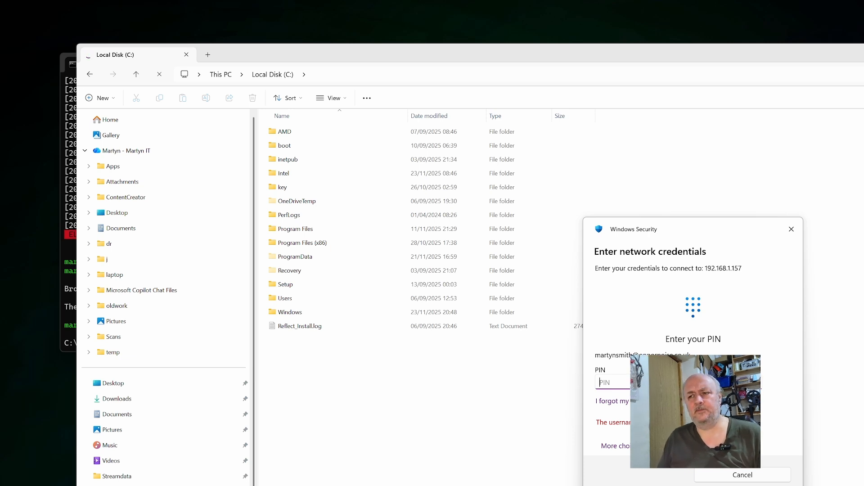
# Step: Sign in to the share with a different account, username demo and its password, remembering the credentials
pyautogui.click(615, 447)
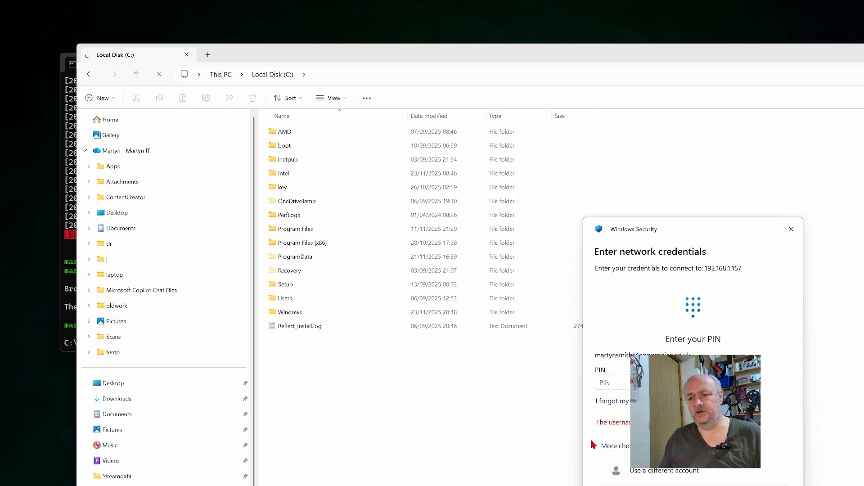
pyautogui.click(662, 477)
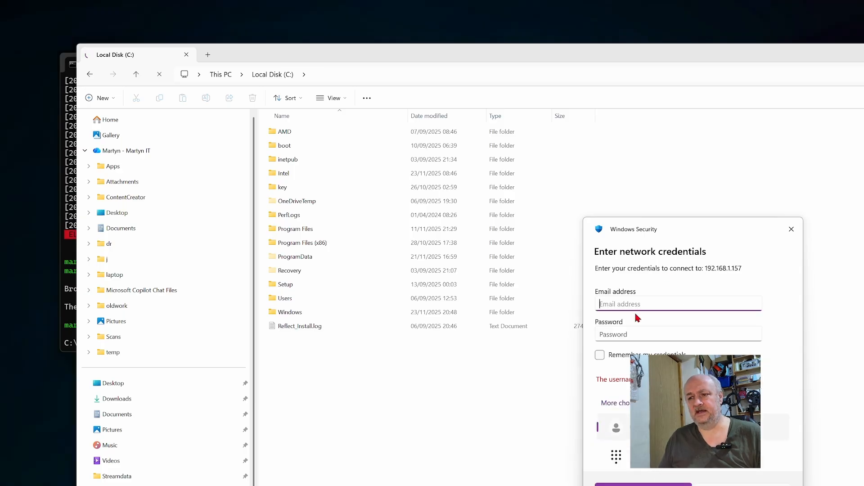
pyautogui.write('demo')
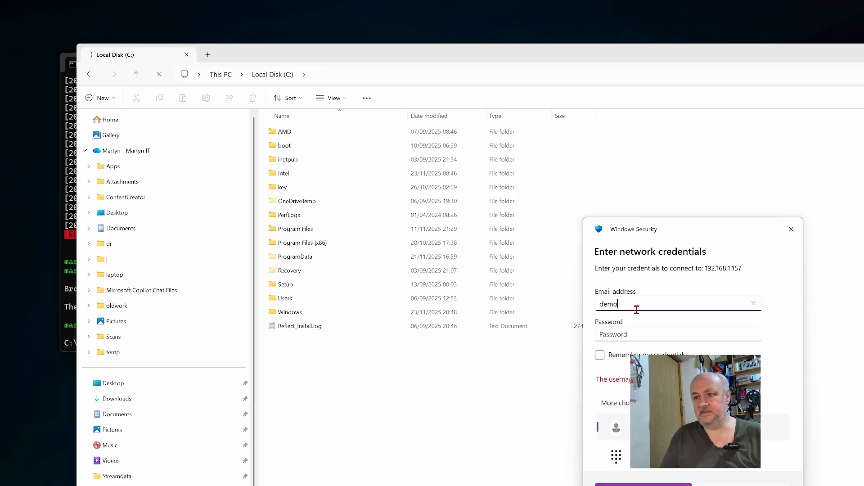
pyautogui.click(653, 335)
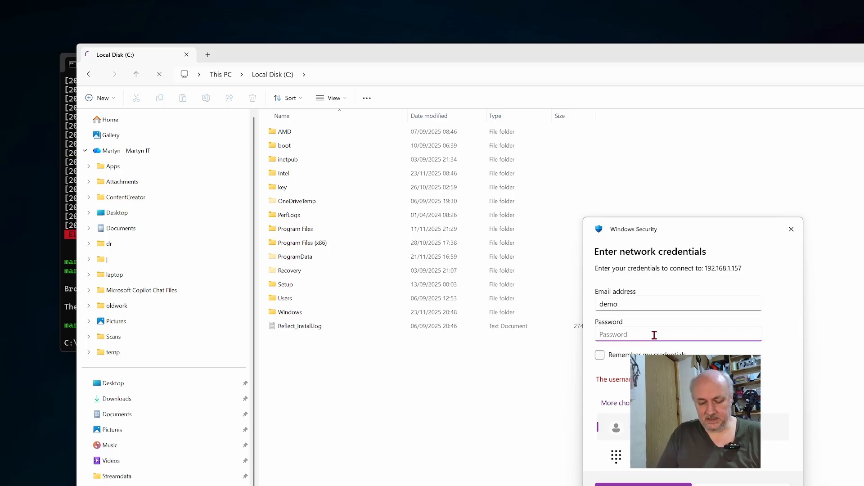
pyautogui.write('d•')
pyautogui.write('••••')
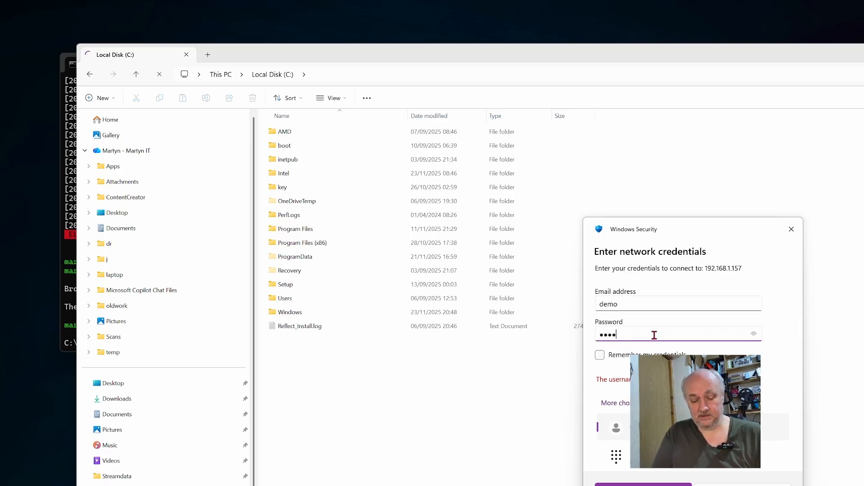
pyautogui.write('••')
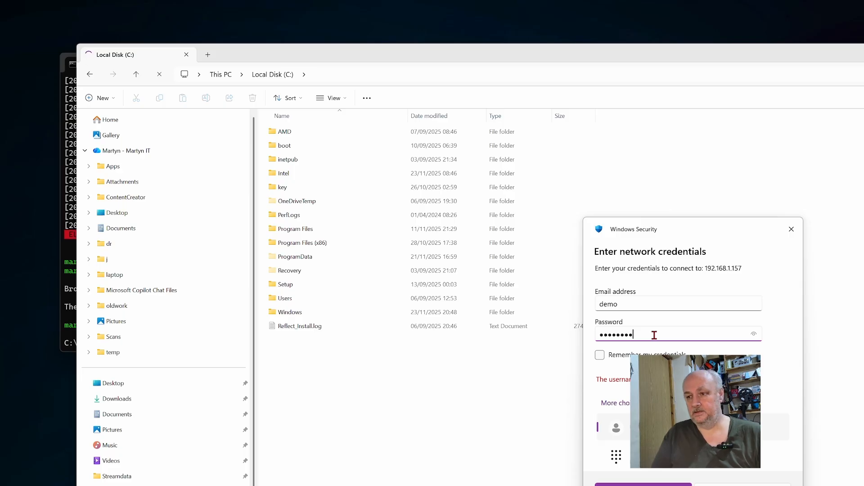
pyautogui.click(600, 354)
pyautogui.click(681, 484)
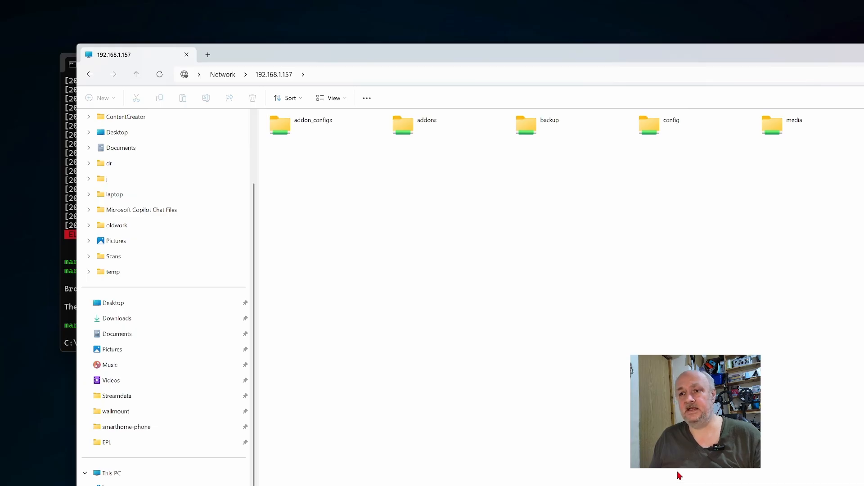
# Step: Browse the share's media and config folders and open configuration.yaml in Notepad
pyautogui.doubleClick(769, 125)
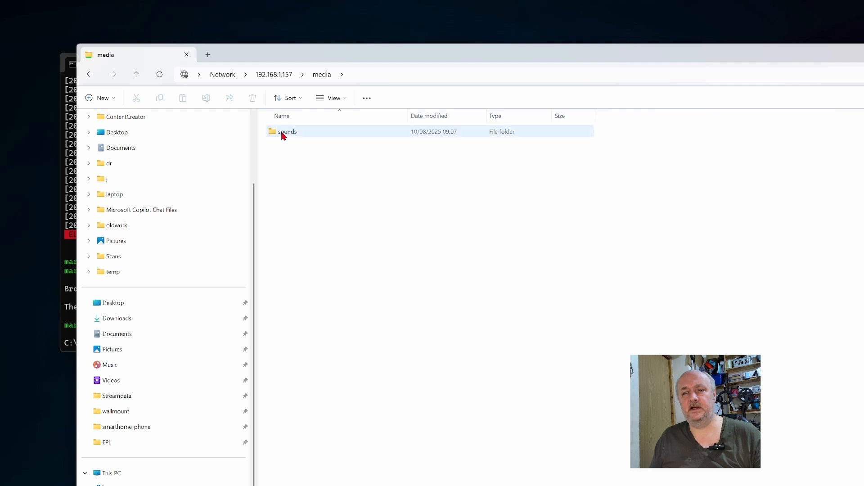
pyautogui.click(274, 75)
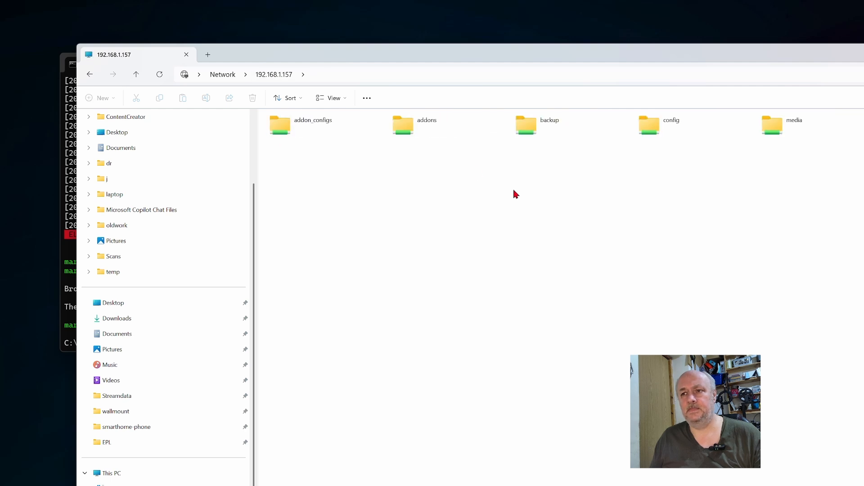
pyautogui.doubleClick(674, 130)
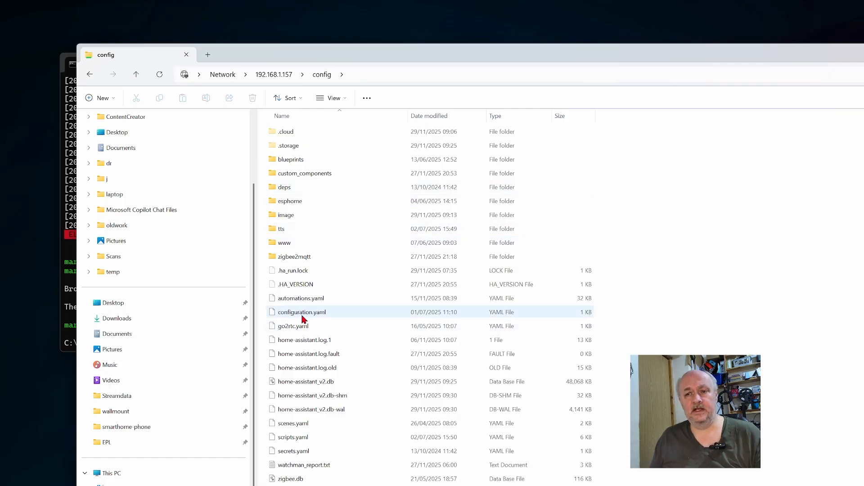
pyautogui.click(303, 317)
pyautogui.rightClick(303, 318)
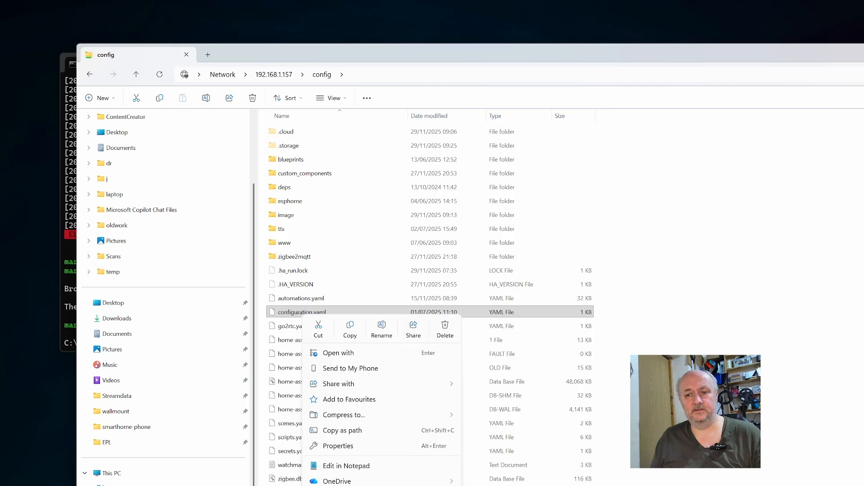
pyautogui.click(378, 467)
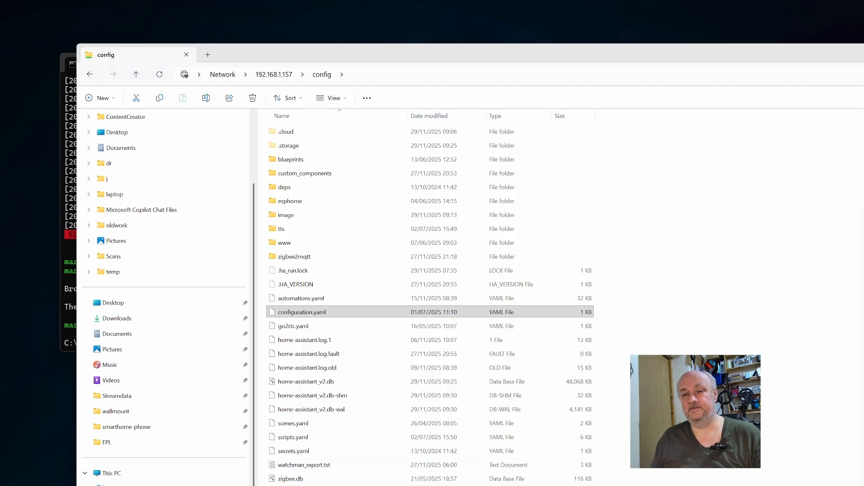
pyautogui.click(693, 246)
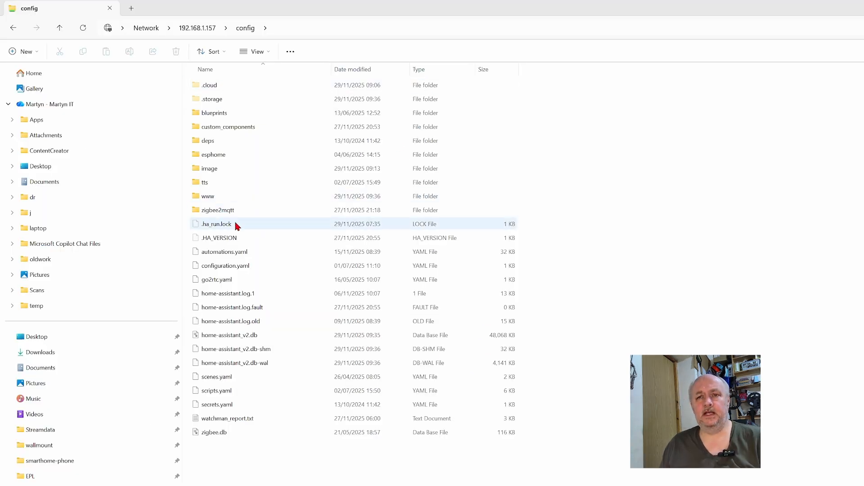
# Step: Create a new folder named images inside config/www and open it
pyautogui.doubleClick(210, 197)
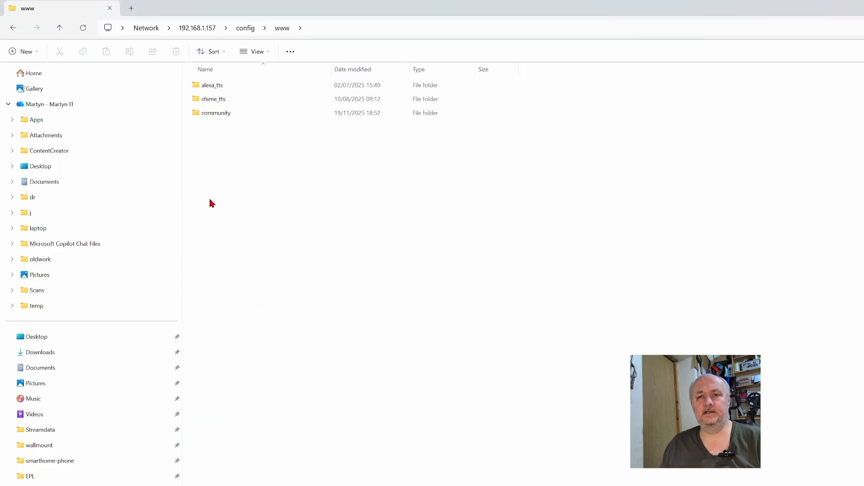
pyautogui.rightClick(231, 171)
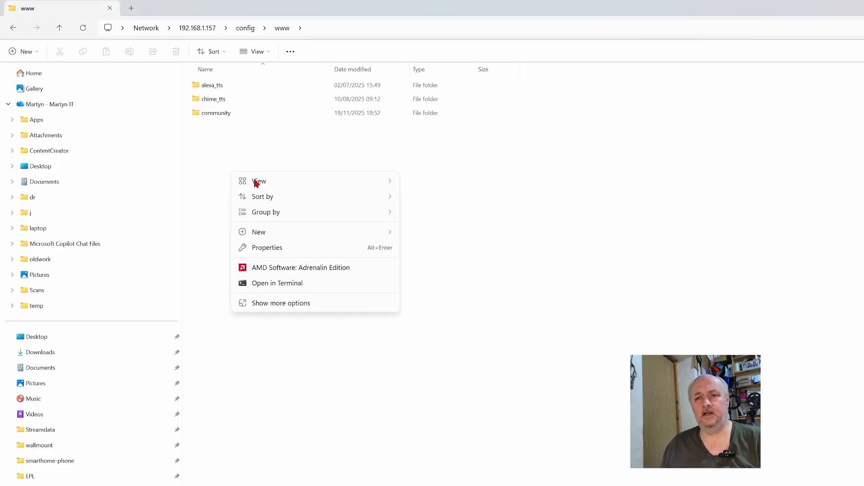
pyautogui.moveTo(303, 235)
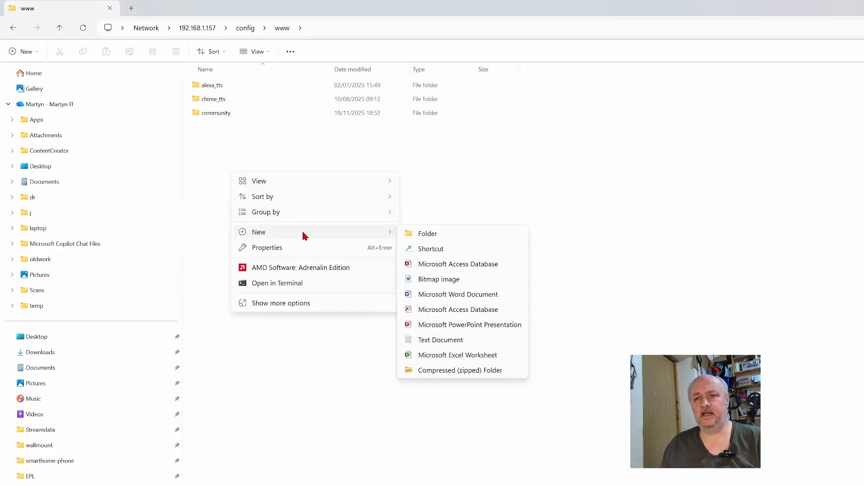
pyautogui.click(442, 234)
pyautogui.write('images')
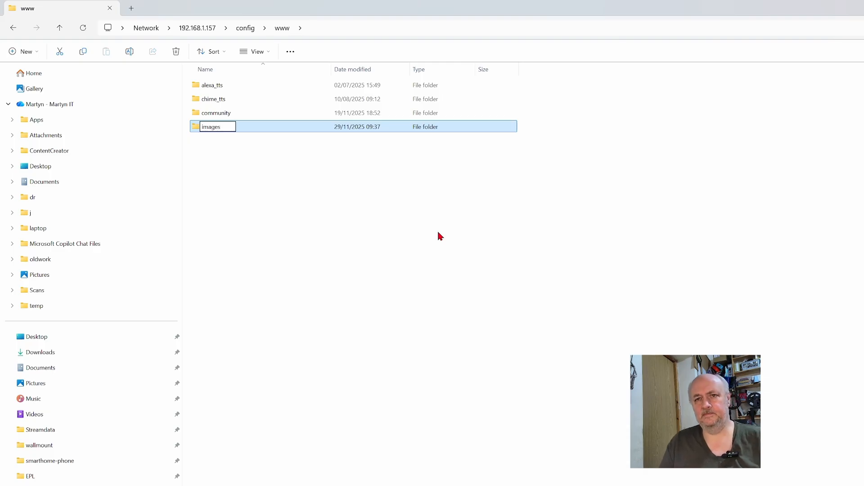
pyautogui.press('Return')
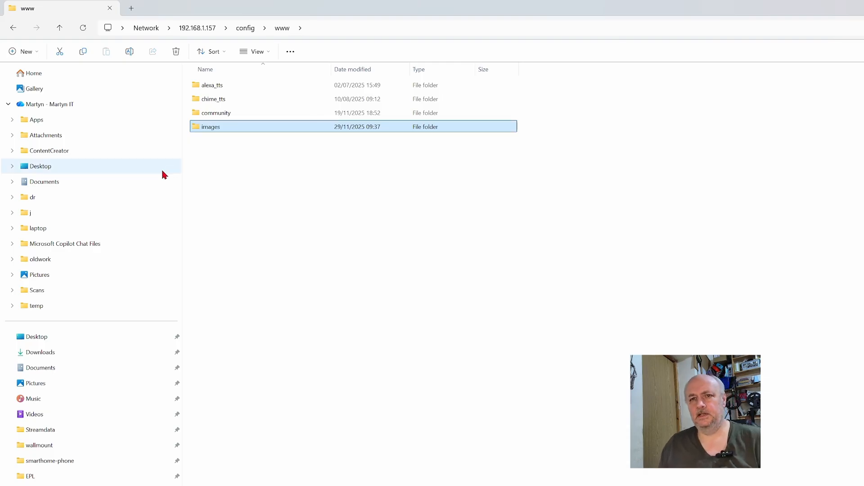
pyautogui.doubleClick(220, 130)
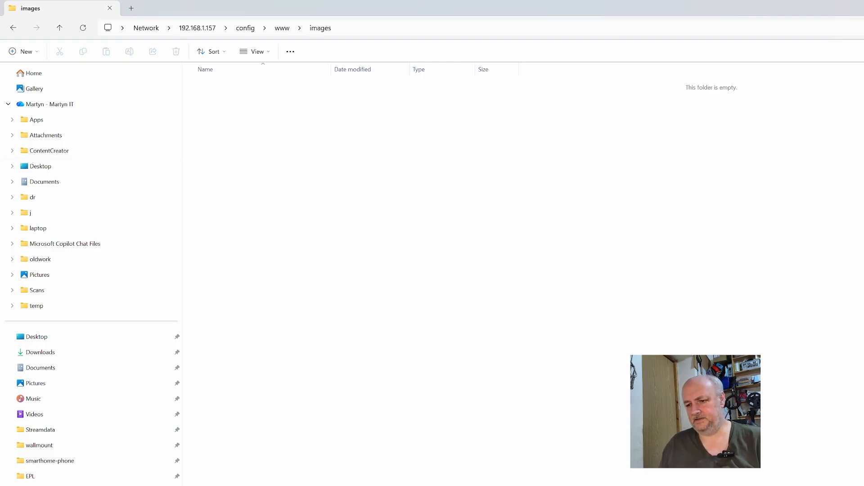
# Step: Copy dog.jpg from the Downloads folder and paste it into the share's config/www/images folder
pyautogui.hotkey('alt', 'Tab')
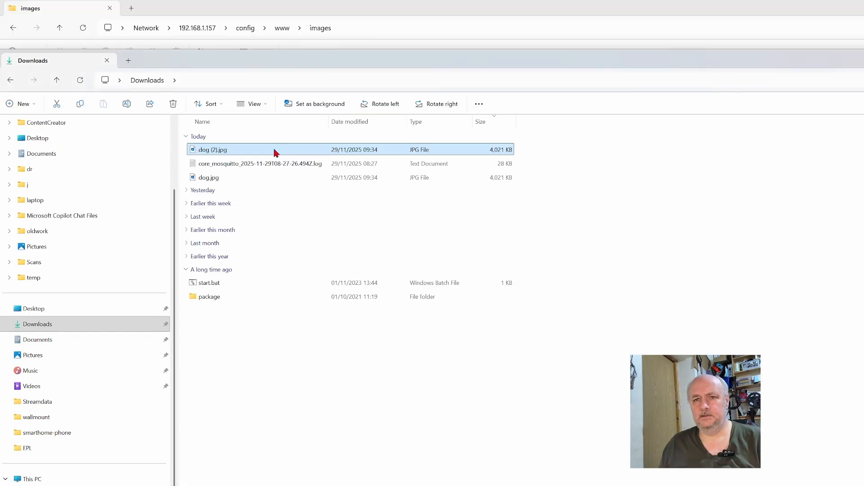
pyautogui.click(218, 180)
pyautogui.rightClick(219, 182)
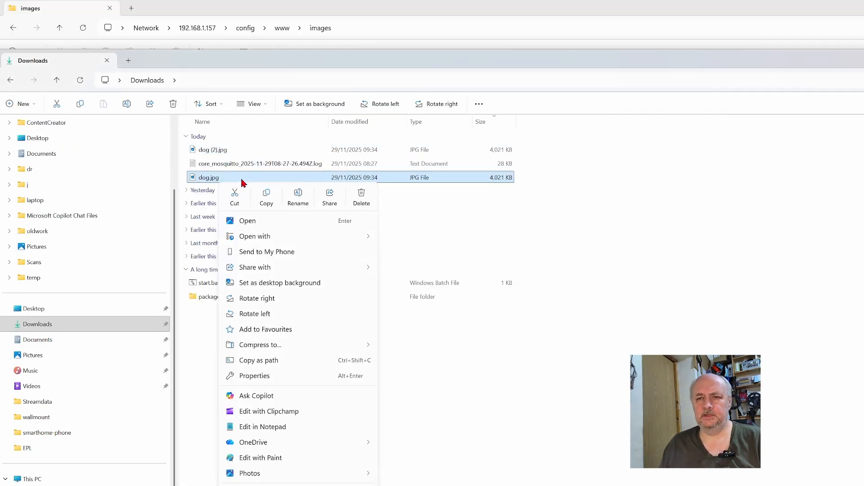
pyautogui.click(266, 198)
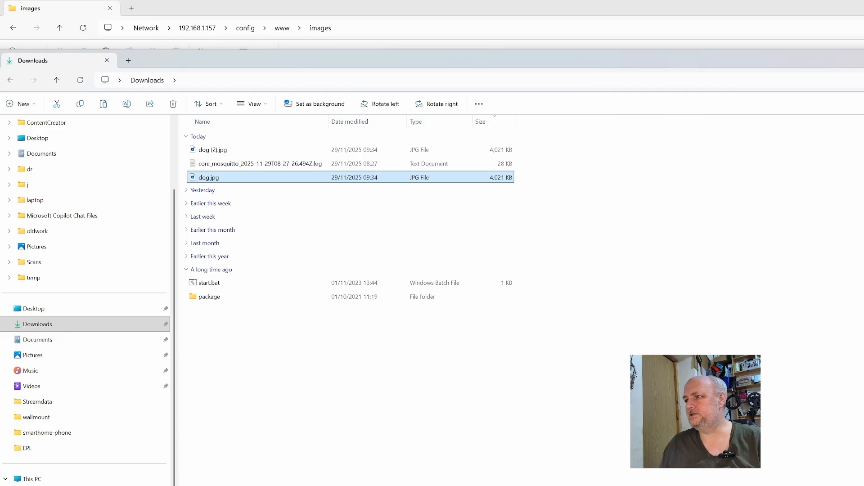
pyautogui.click(863, 58)
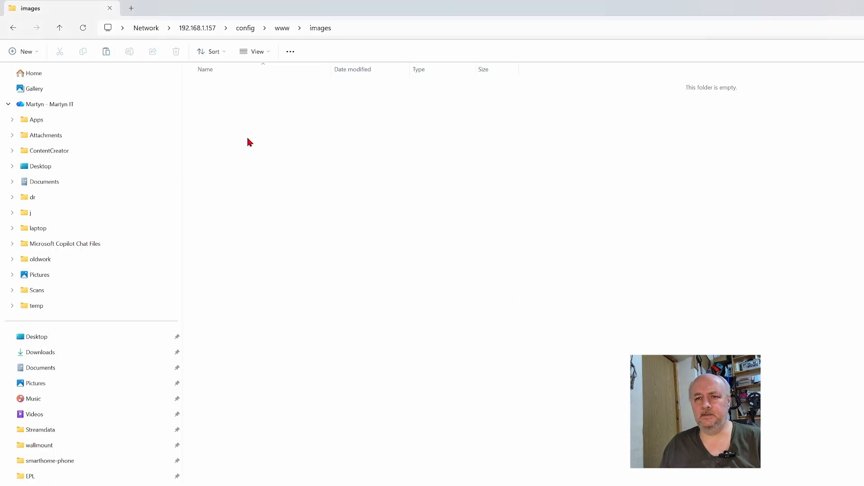
pyautogui.rightClick(248, 139)
pyautogui.click(264, 151)
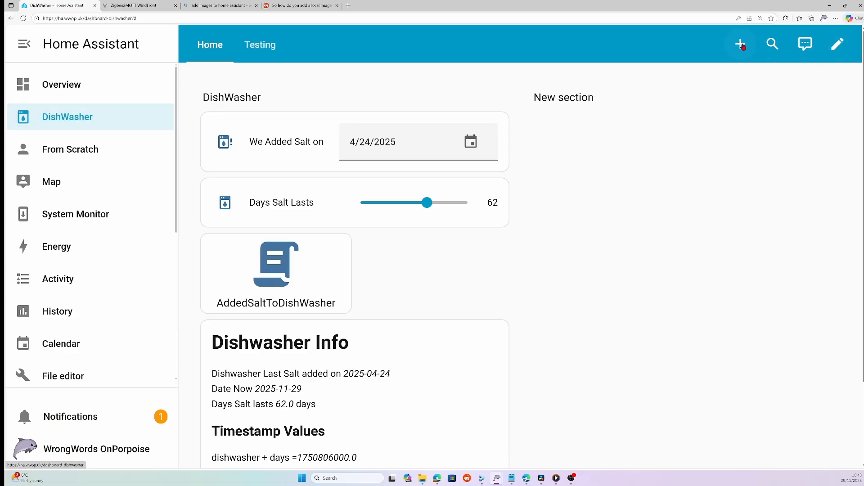
# Step: Edit the DishWasher dashboard and add a new view titled dog
pyautogui.click(836, 44)
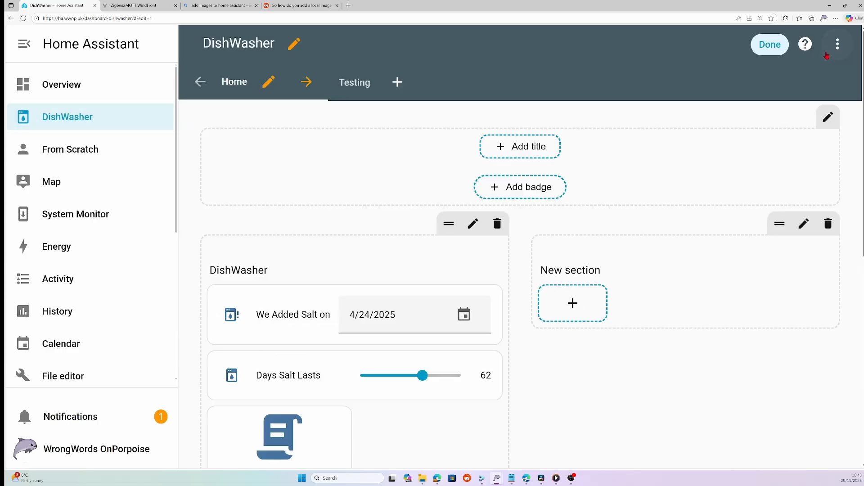
pyautogui.click(397, 82)
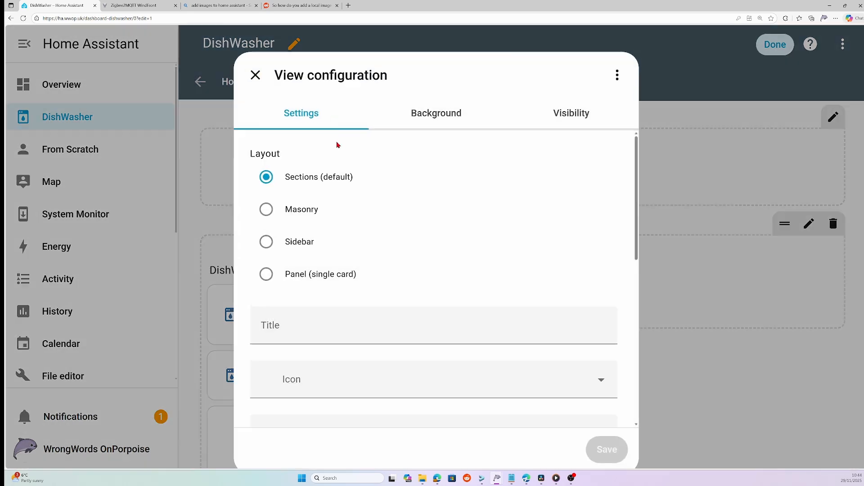
pyautogui.click(327, 318)
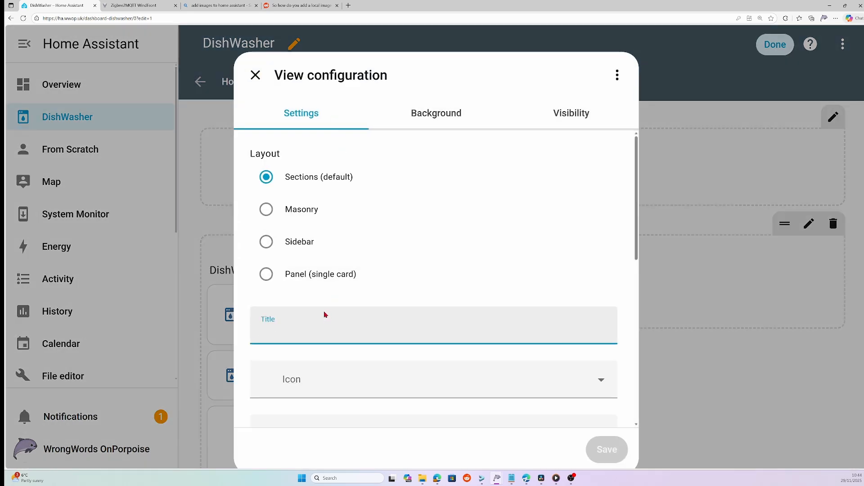
pyautogui.write('dog')
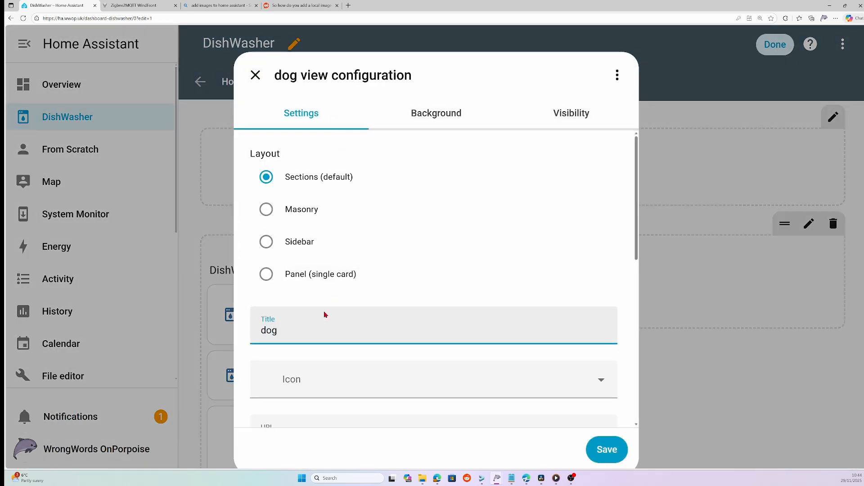
# Step: Set the new view's icon to mdi:dog-side
pyautogui.click(354, 388)
pyautogui.write('d')
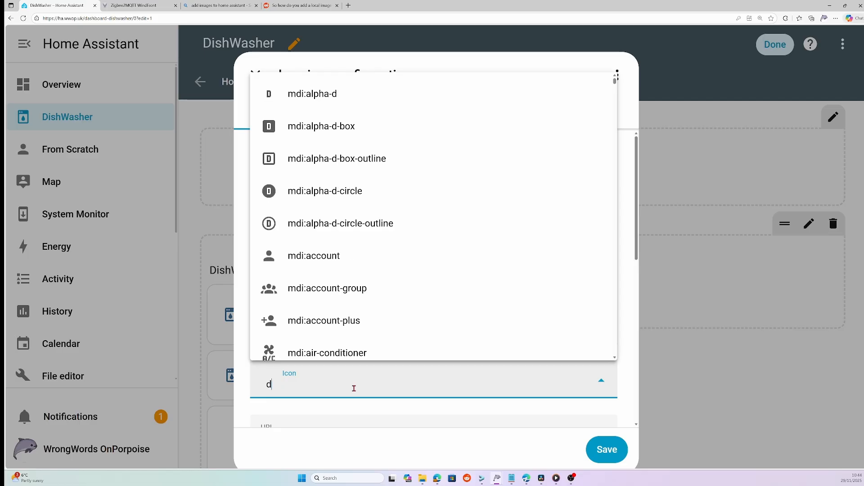
pyautogui.write('og')
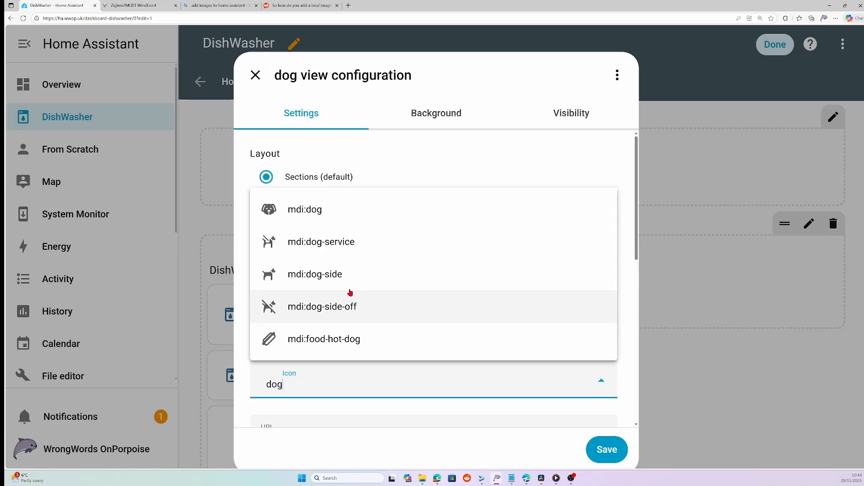
pyautogui.click(308, 276)
# Step: Scroll through the view's settings to review the available options
pyautogui.scroll(-3, 383, 283)
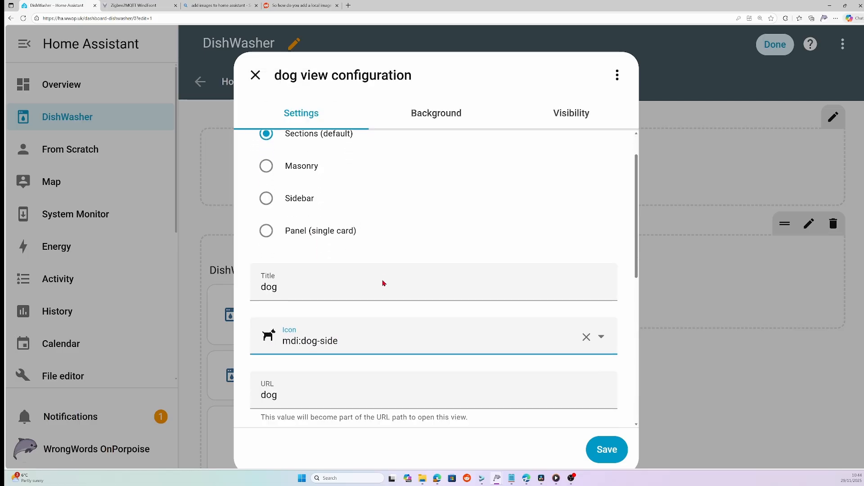
pyautogui.scroll(3, 383, 283)
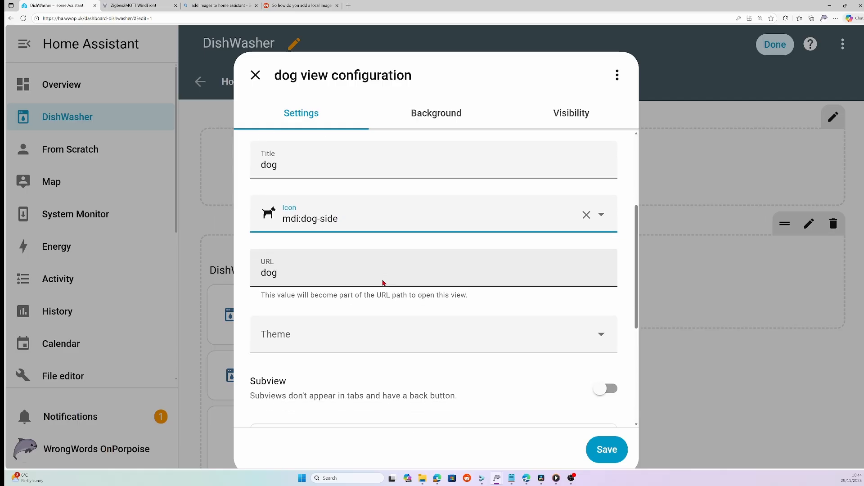
pyautogui.scroll(-2, 383, 283)
pyautogui.scroll(-1, 383, 283)
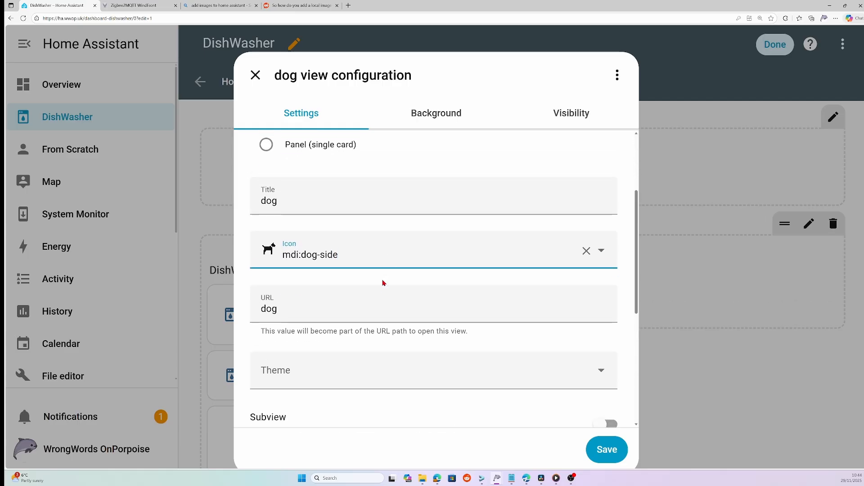
pyautogui.scroll(1, 383, 283)
pyautogui.scroll(-3, 383, 283)
pyautogui.scroll(-2, 383, 283)
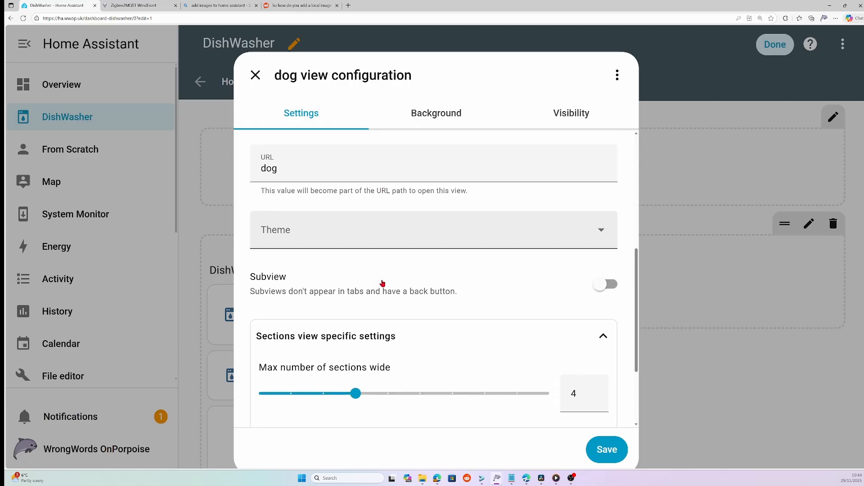
pyautogui.scroll(6, 383, 282)
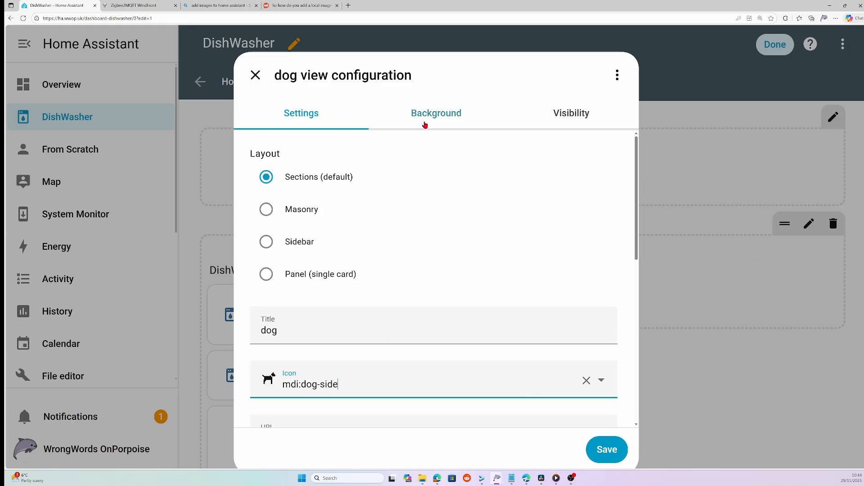
# Step: Set the dog view's background image to /local/images/dog.jpg through manual media entry and save the view
pyautogui.click(428, 123)
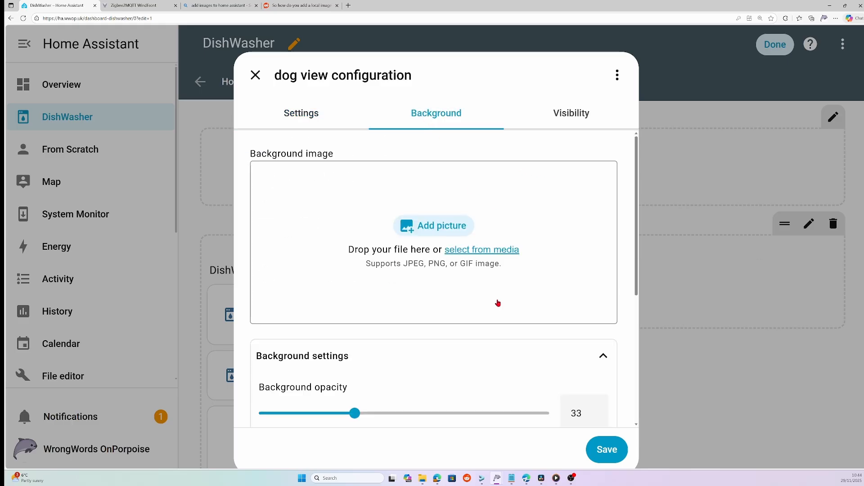
pyautogui.click(486, 251)
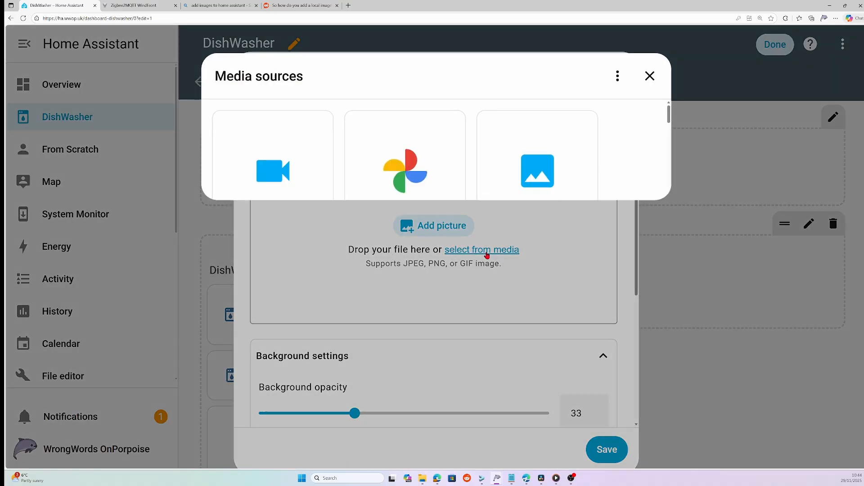
pyautogui.click(506, 385)
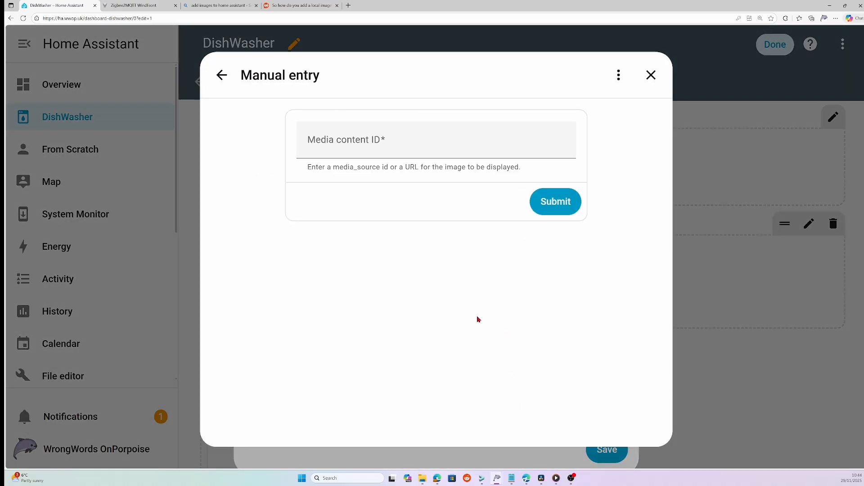
pyautogui.click(353, 141)
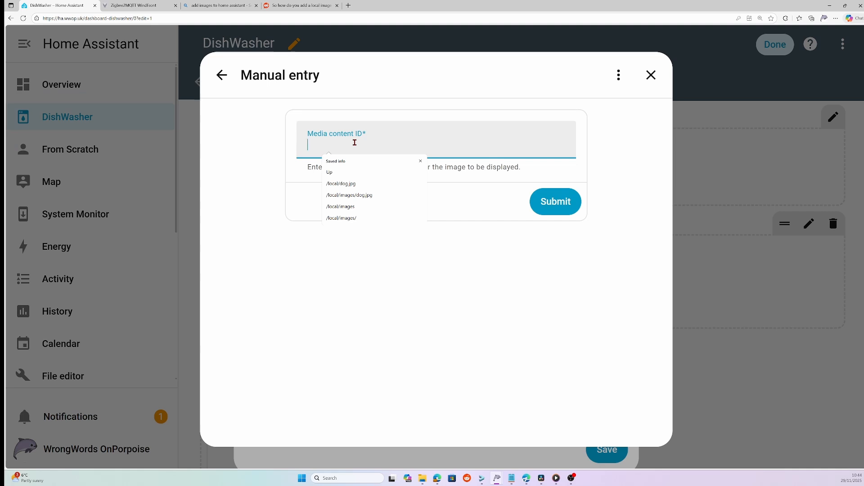
pyautogui.write('/local')
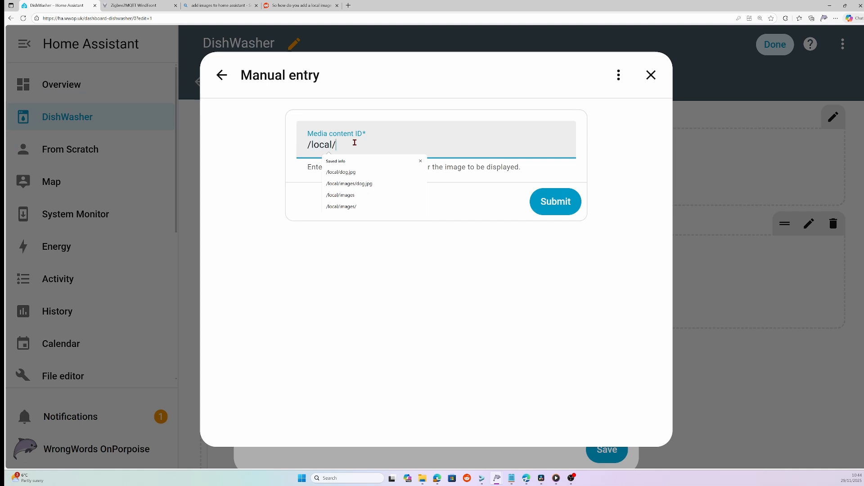
pyautogui.write('/images')
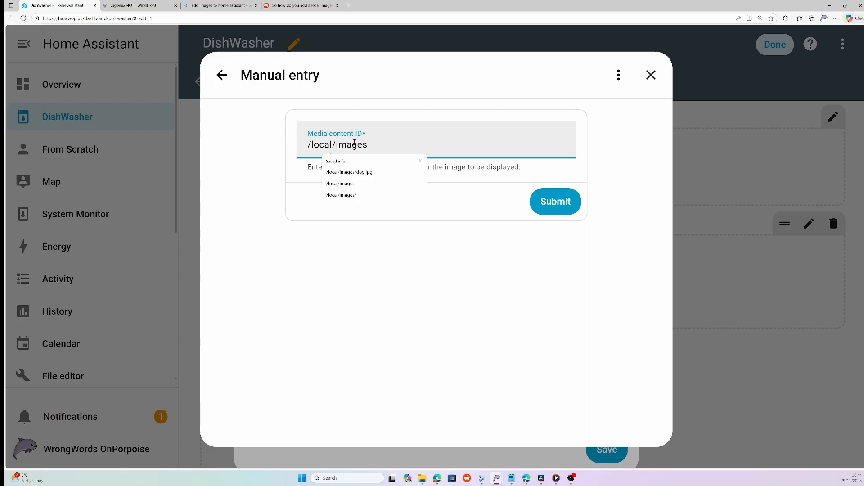
pyautogui.write('/dog')
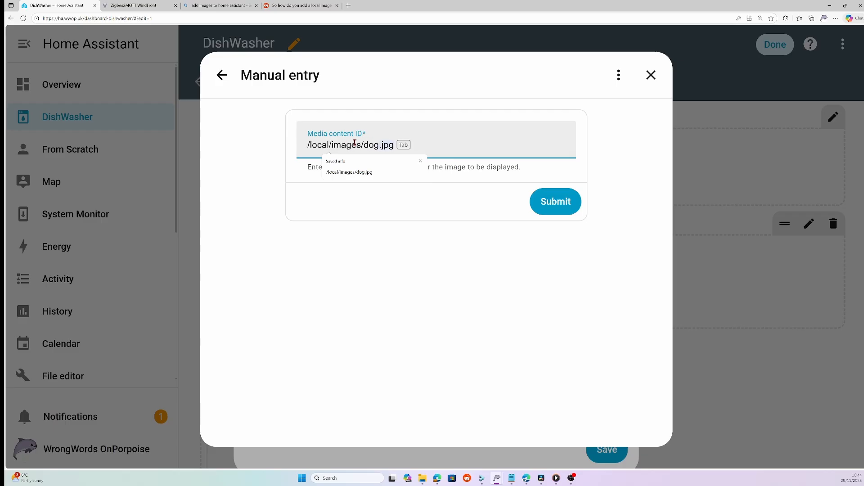
pyautogui.write('.jpo')
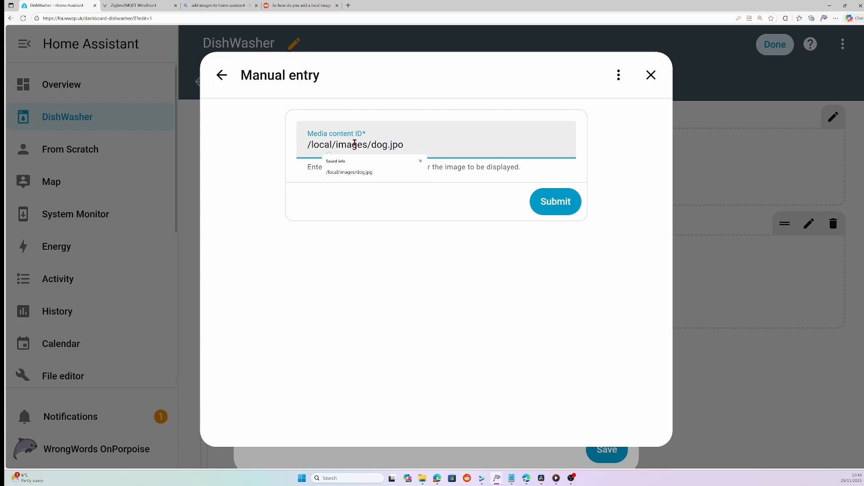
pyautogui.press('BackSpace')
pyautogui.write('g')
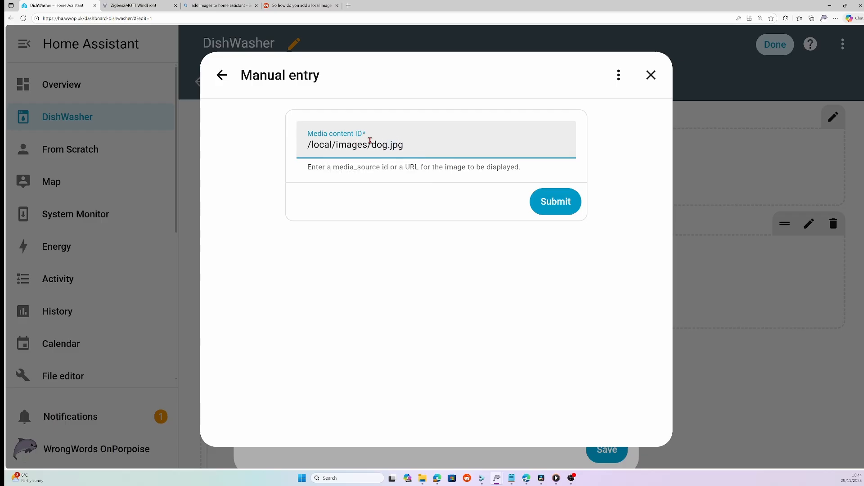
pyautogui.click(565, 201)
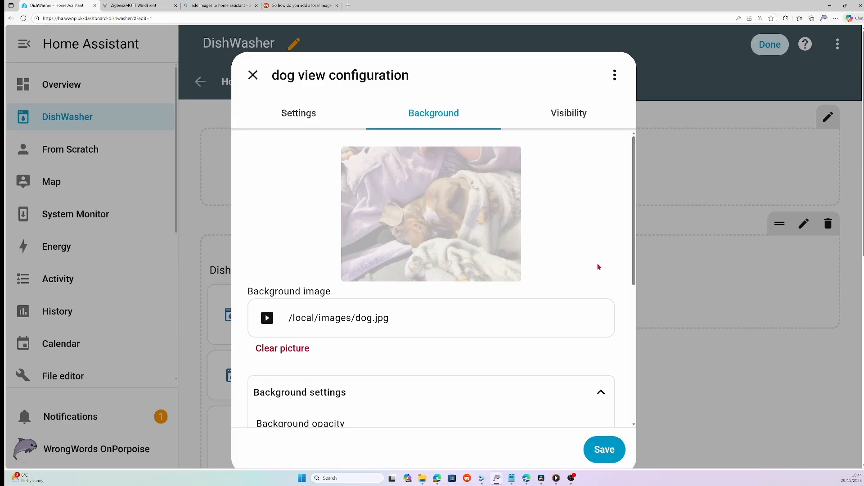
pyautogui.scroll(-1, 526, 315)
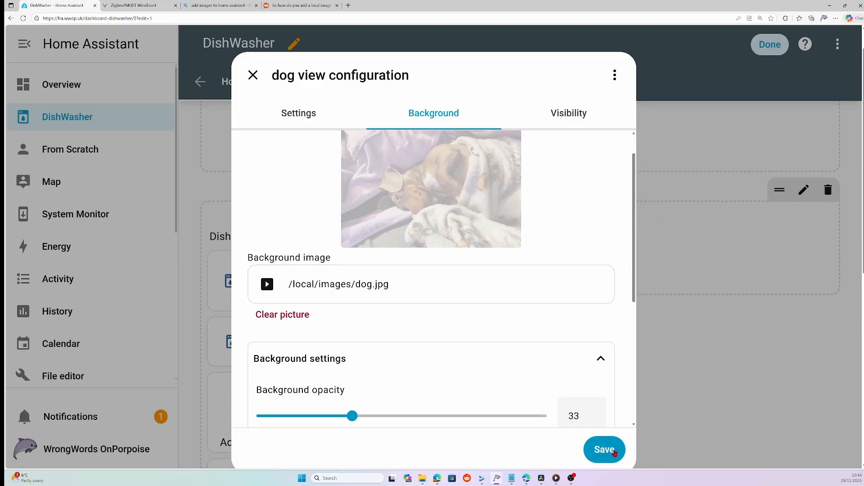
pyautogui.click(604, 449)
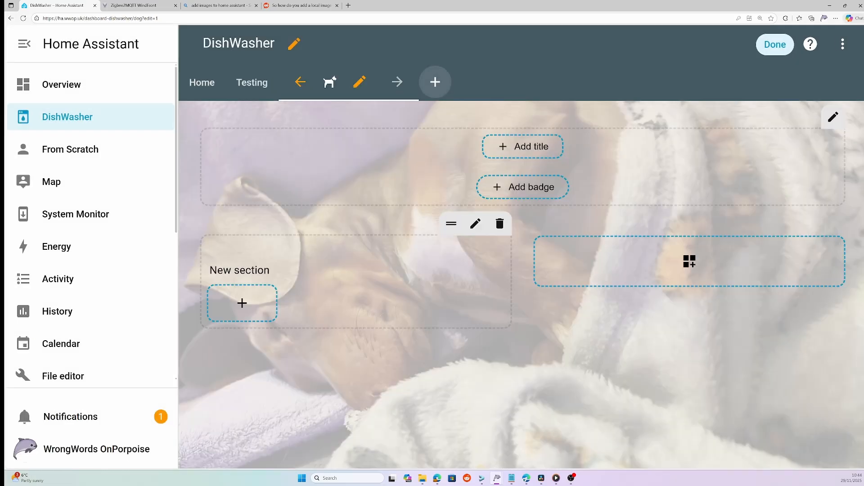